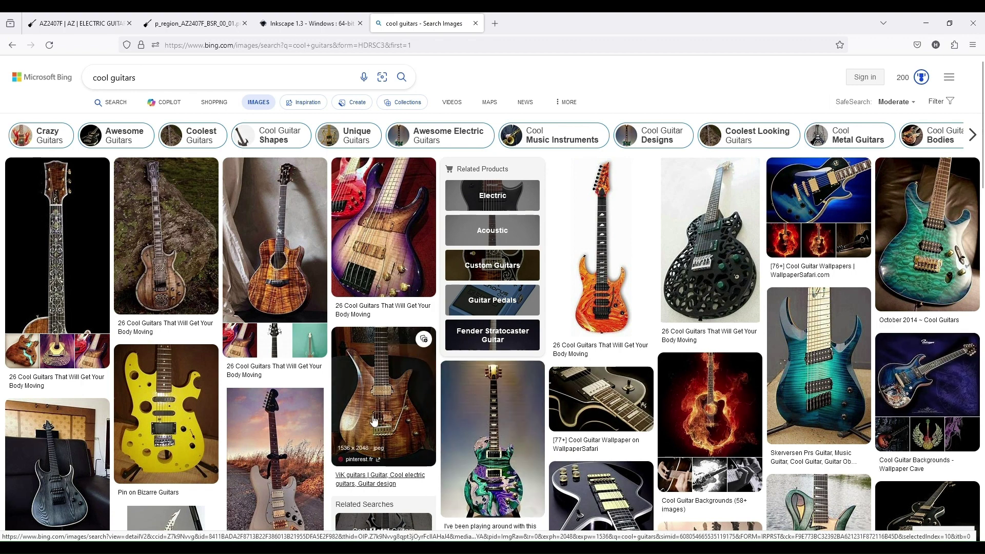
Step: Examine the cool guitars image results, the Ibanez AZ2407F guitar picture and its product page for a reference image
scroll(515, 365, down, 2)
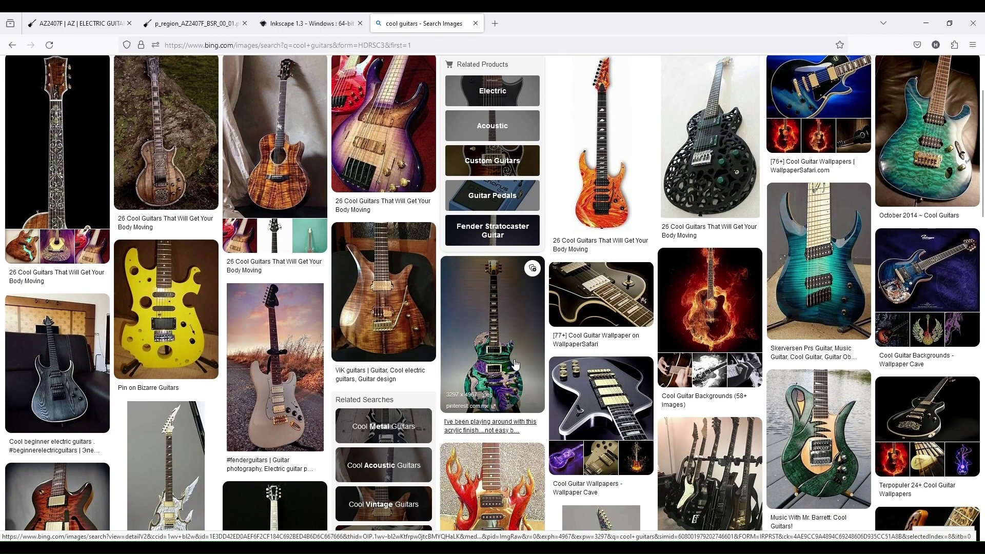
scroll(493, 371, down, 1)
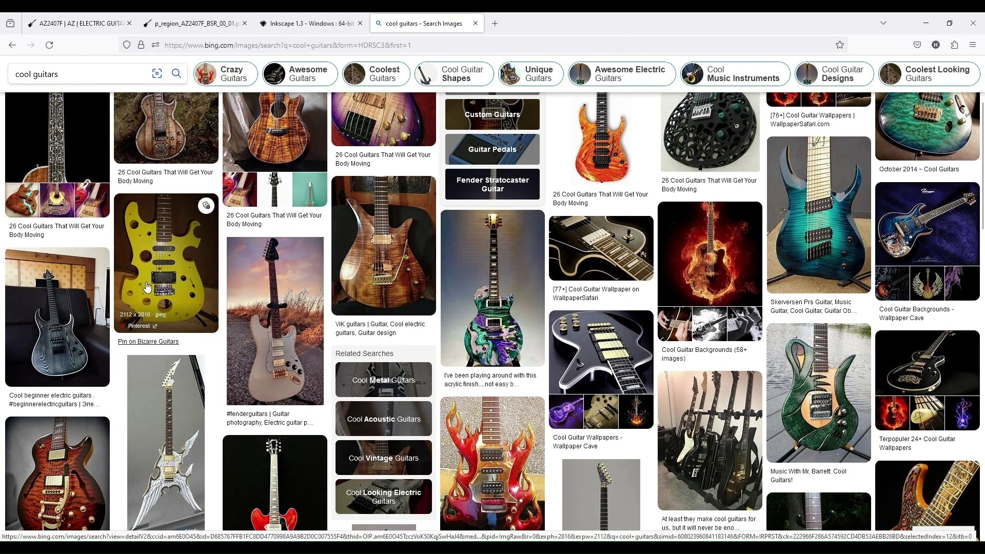
scroll(205, 359, down, 2)
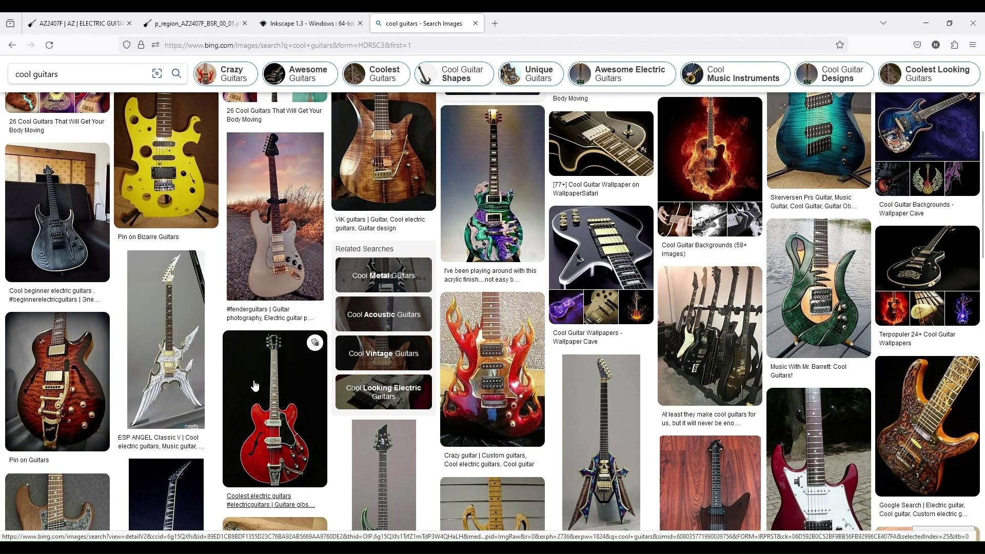
scroll(420, 458, down, 1)
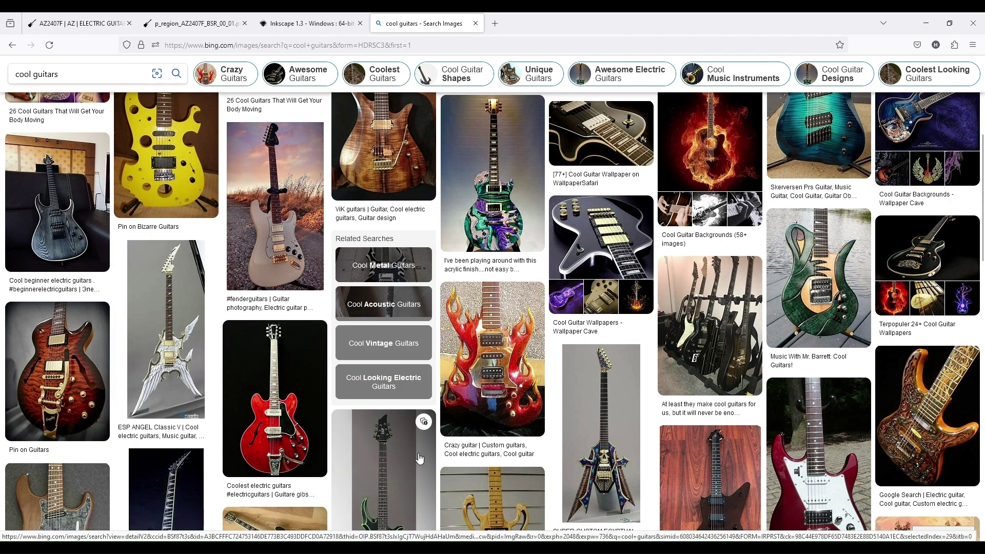
scroll(419, 458, down, 2)
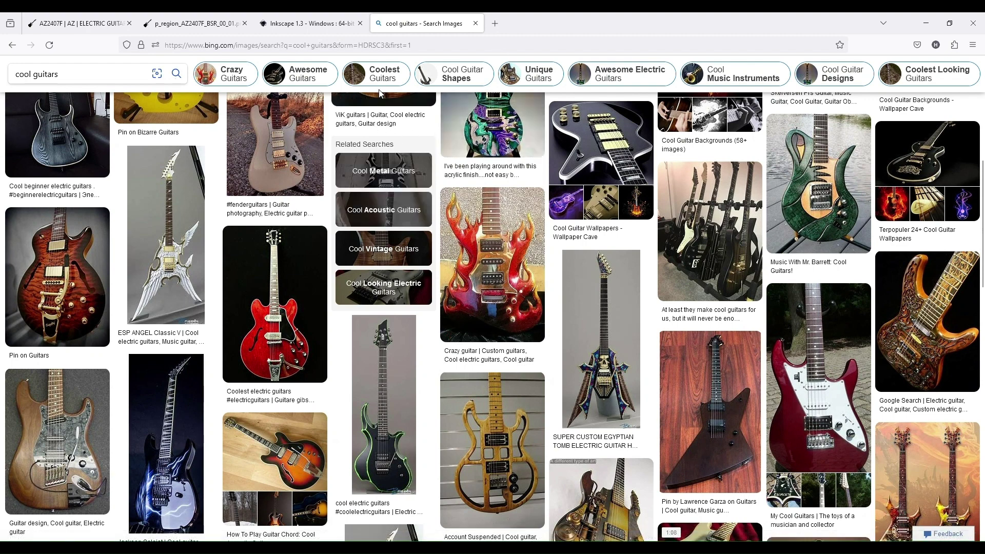
click(190, 28)
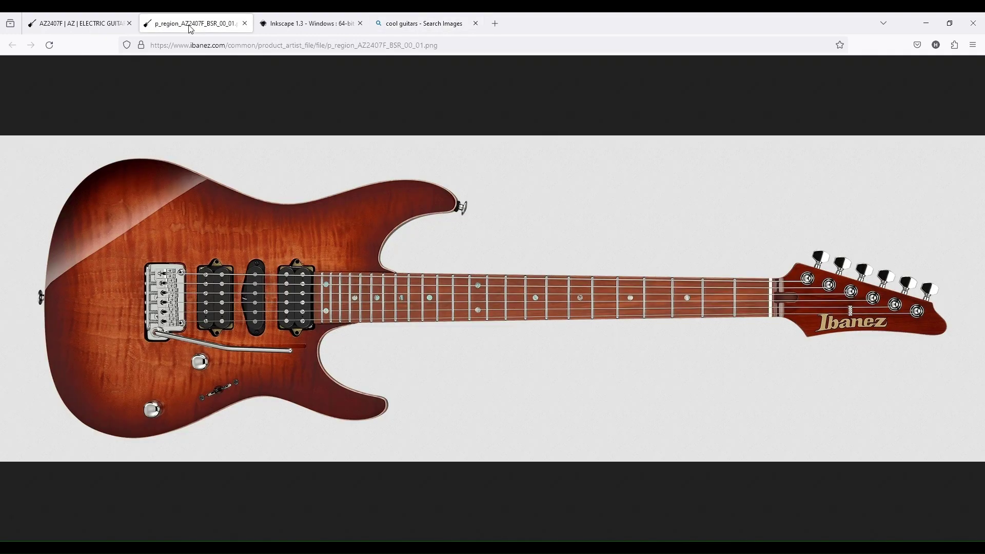
click(93, 25)
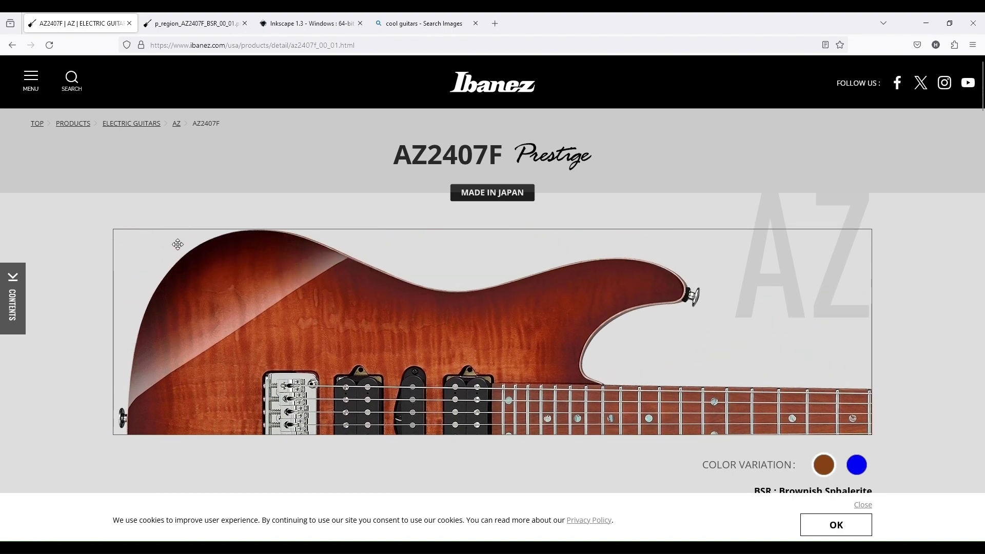
Step: Copy the full Ibanez AZ2407F guitar image, paste it into a new Inkscape document and move it to about X -158, Y 57 mm
click(193, 24)
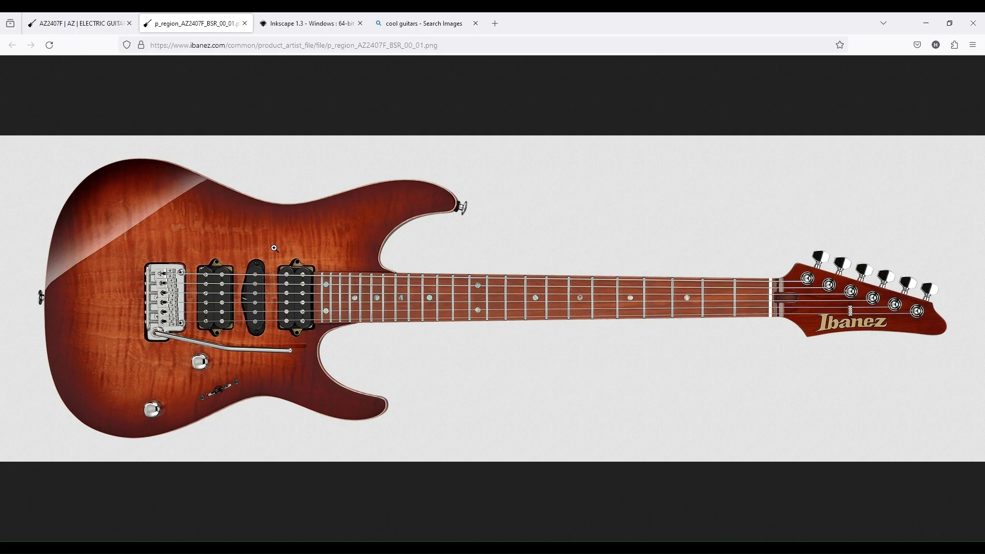
right_click(290, 249)
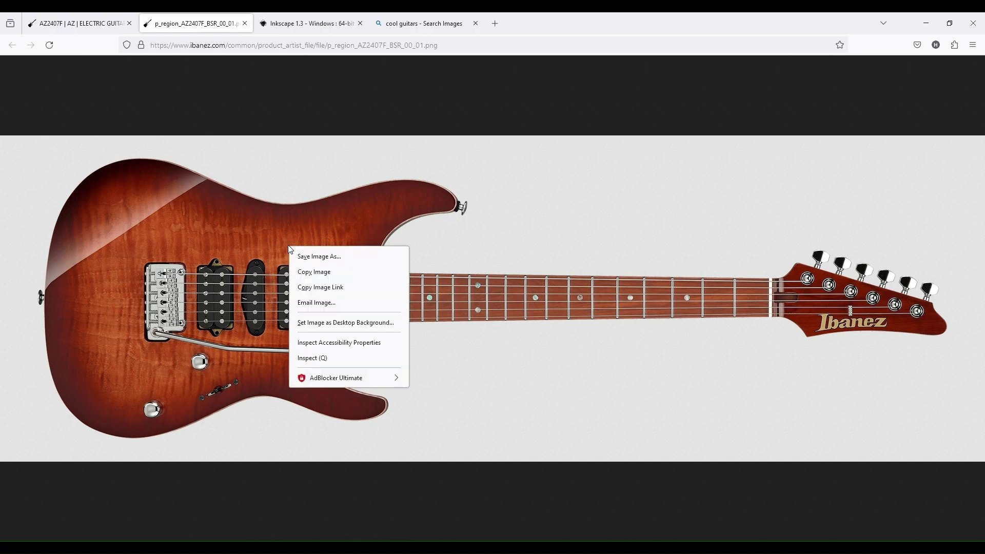
click(310, 273)
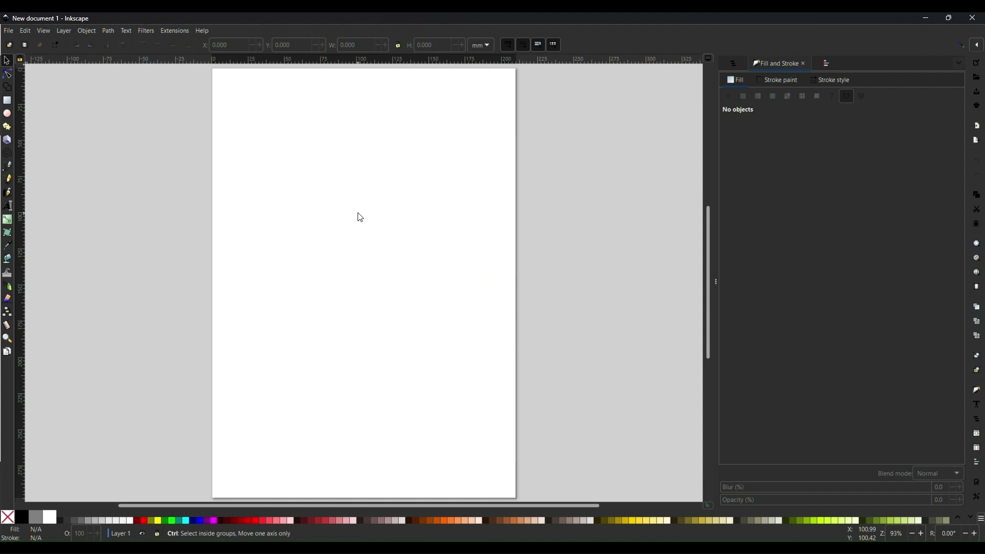
key(ctrl+v)
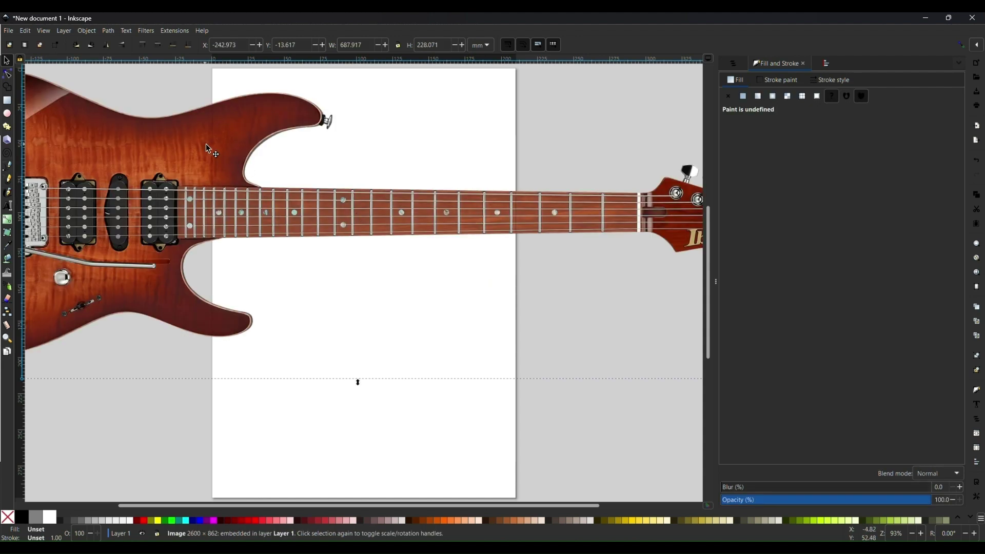
drag(205, 143, 329, 245)
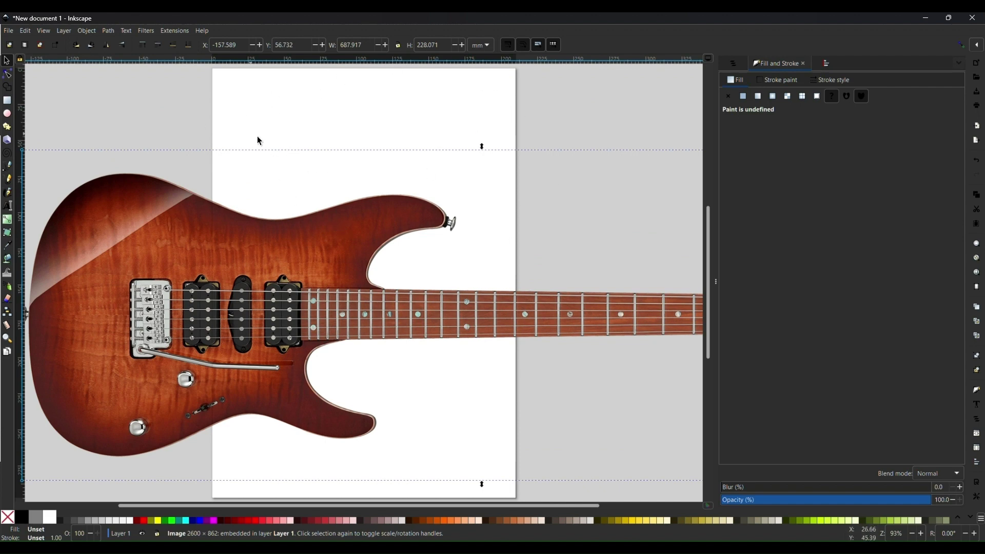
Step: Resize the document page to fit the selected guitar image through the document properties
scroll(275, 262, up, 2)
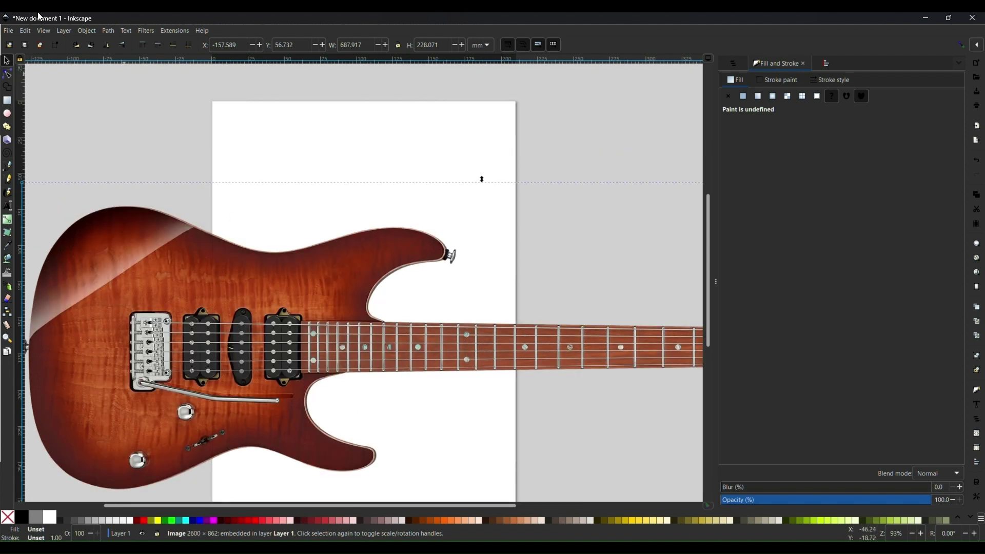
click(11, 31)
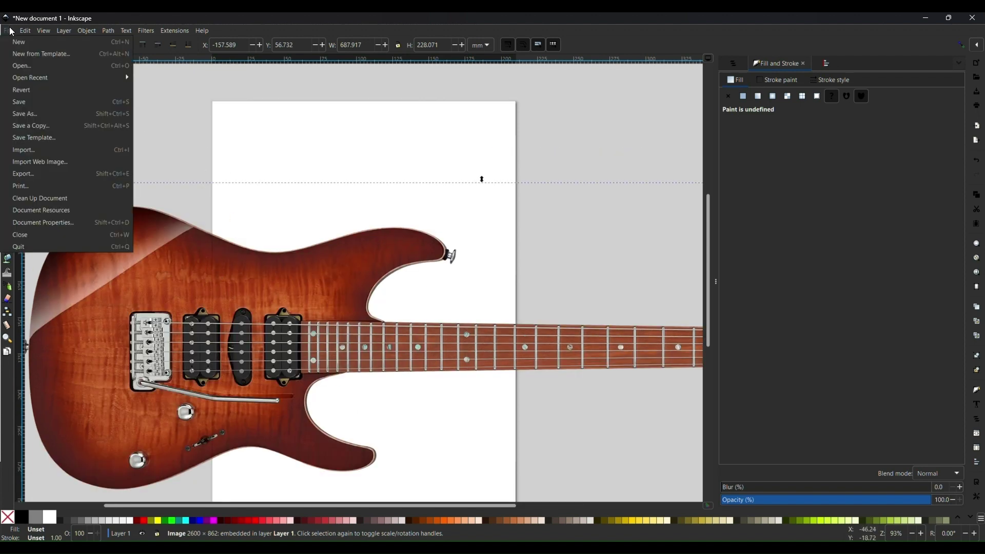
click(36, 222)
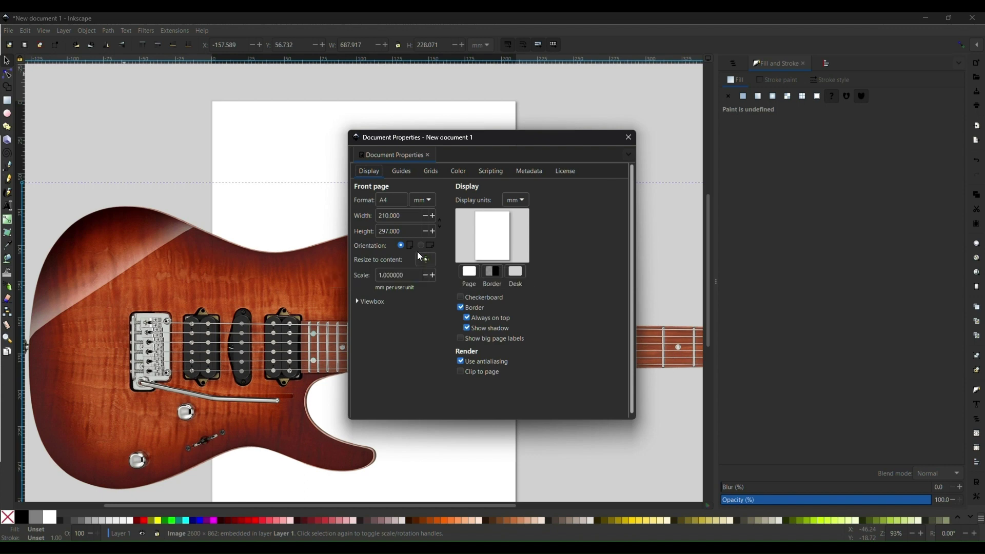
click(426, 262)
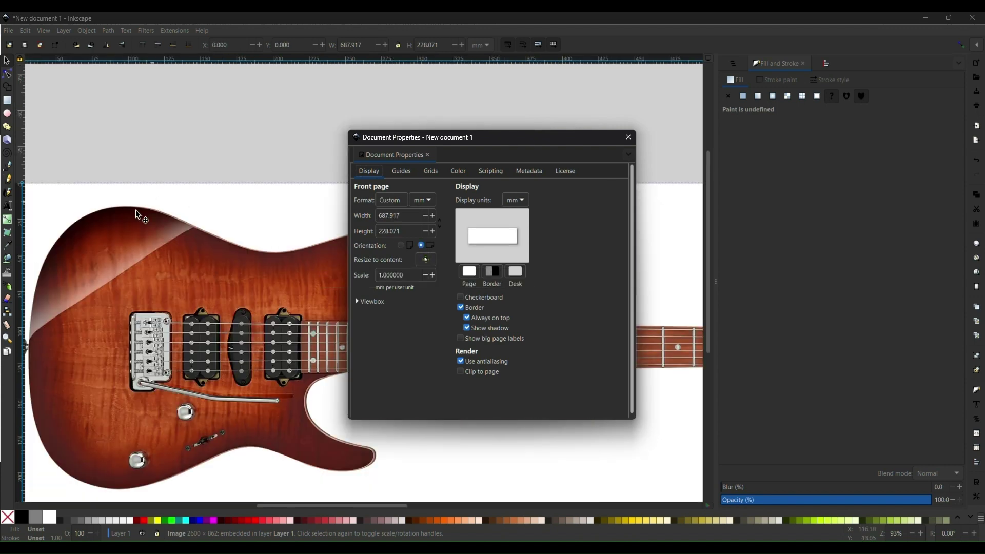
click(629, 140)
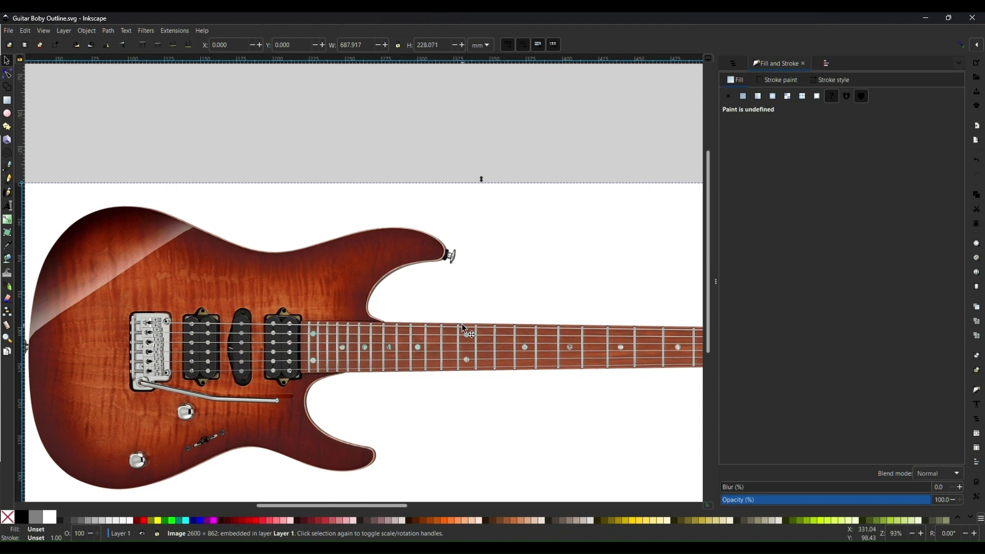
Step: Show the layers and objects list and lock Layer 1, which holds the guitar image
scroll(464, 328, down, 1)
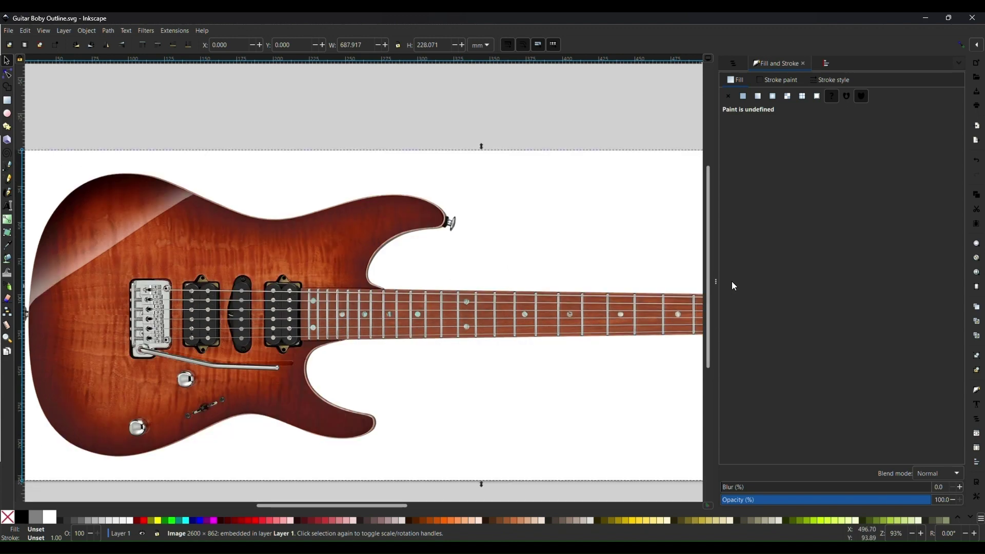
scroll(97, 57, left, 2)
click(87, 31)
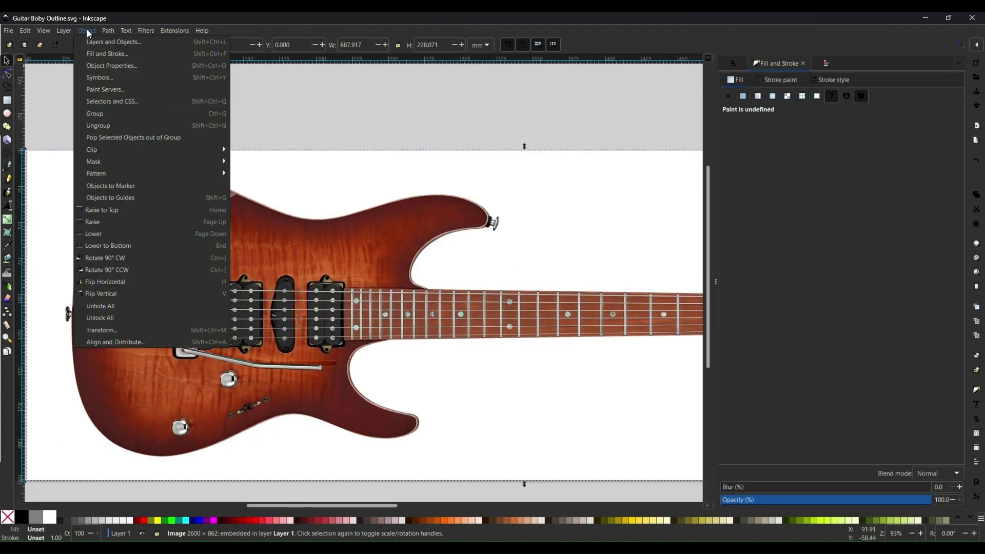
click(103, 46)
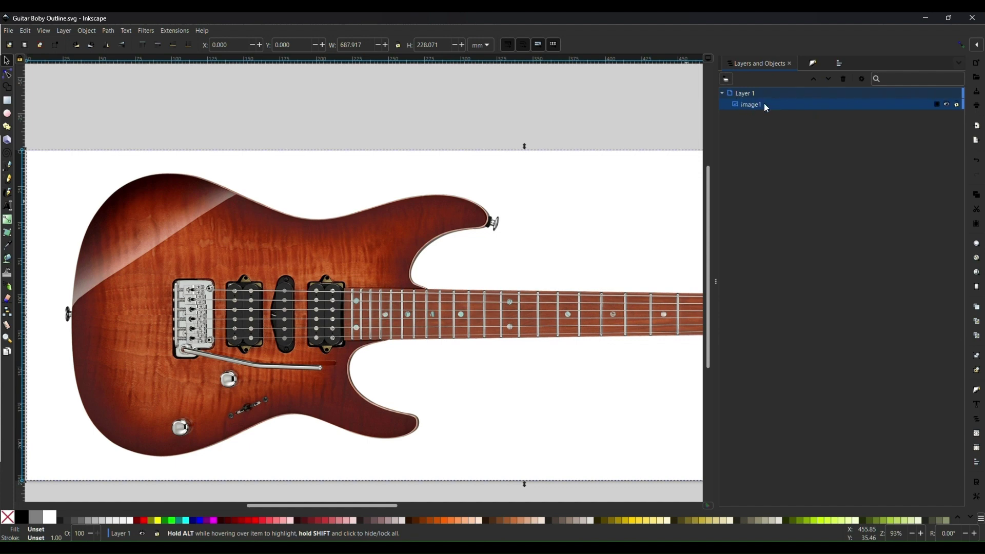
click(722, 94)
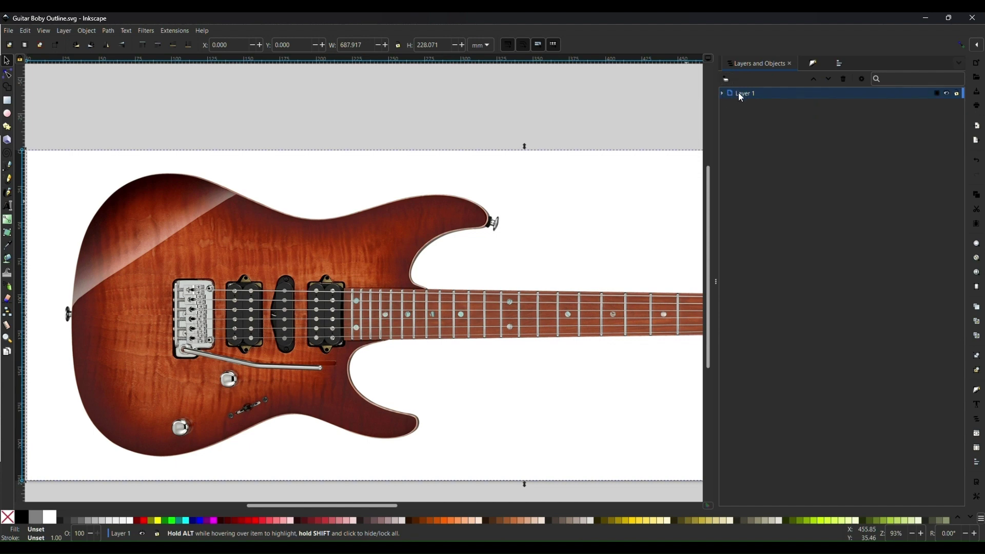
click(957, 93)
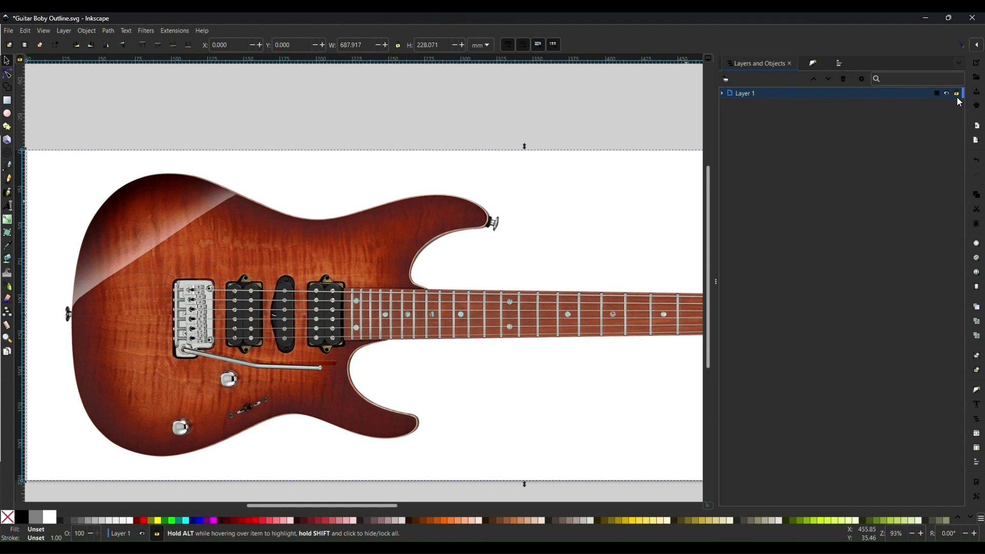
click(309, 219)
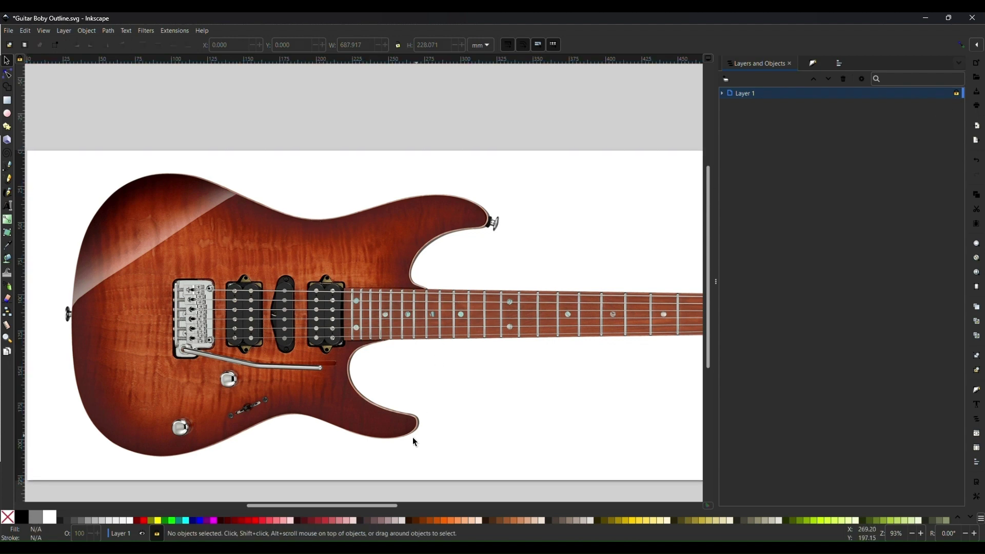
Step: Add a new layer named Body Outline above Layer 1
drag(364, 506, 356, 504)
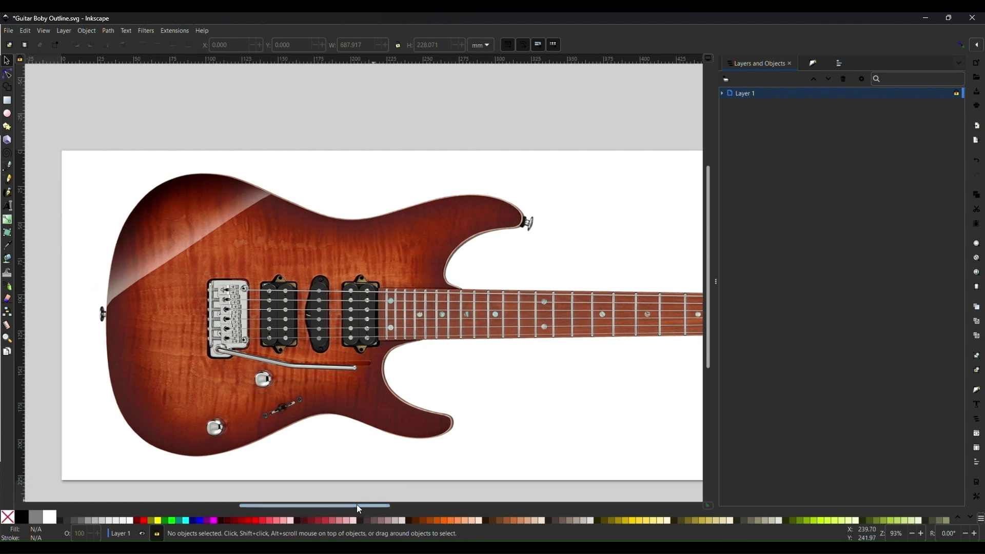
click(725, 79)
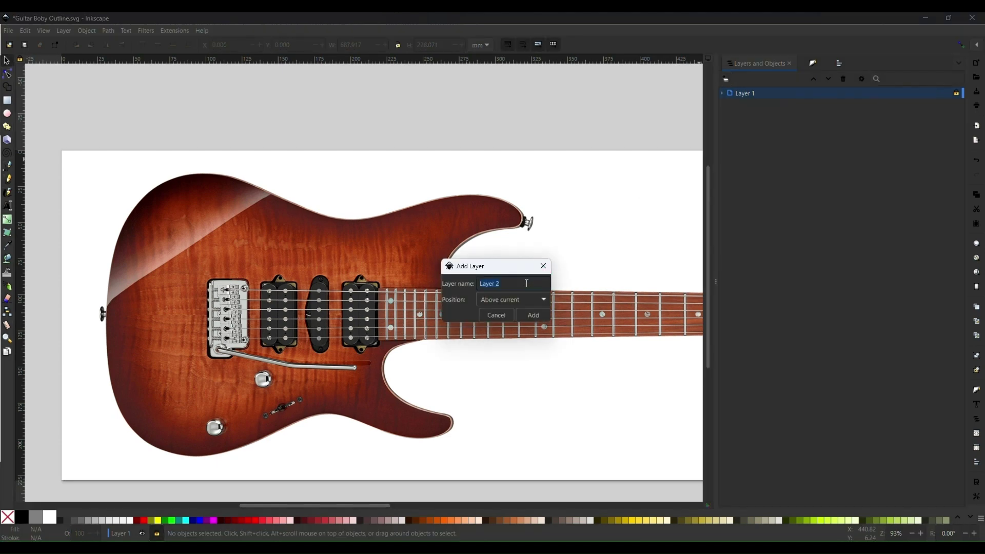
text(Body Outline)
click(531, 318)
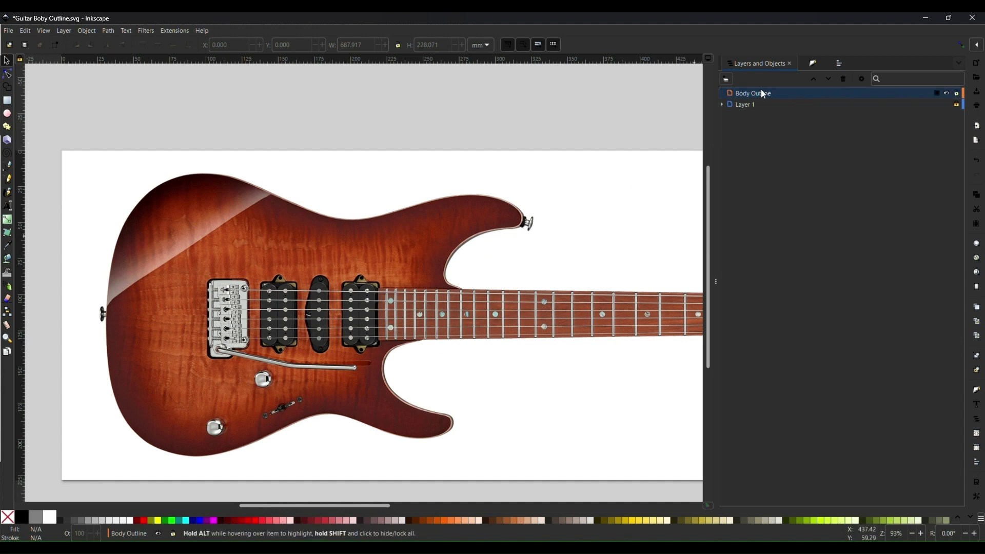
Step: Hide and show Layer 1 several times to check which content it holds, leaving it visible
click(946, 105)
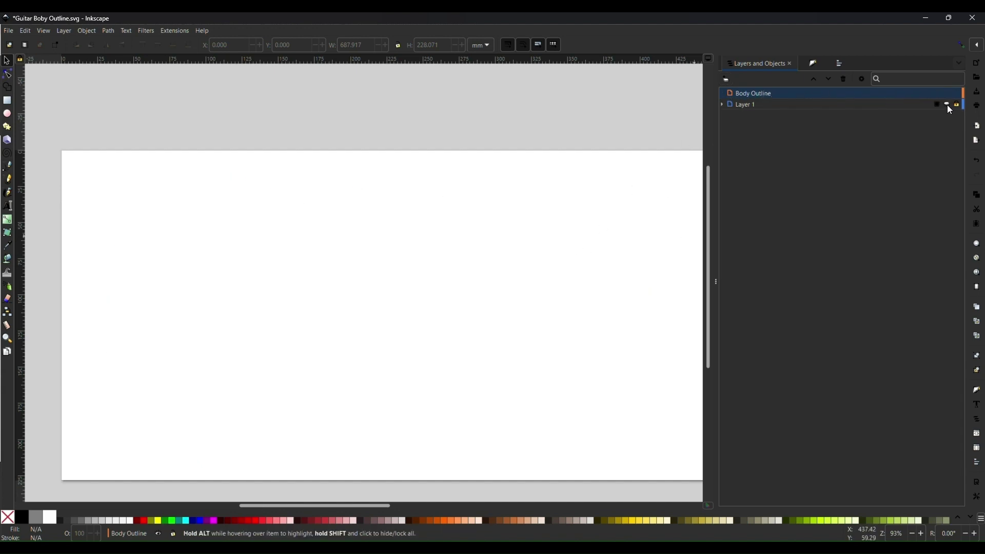
click(946, 105)
click(946, 105)
click(946, 104)
click(947, 104)
click(946, 104)
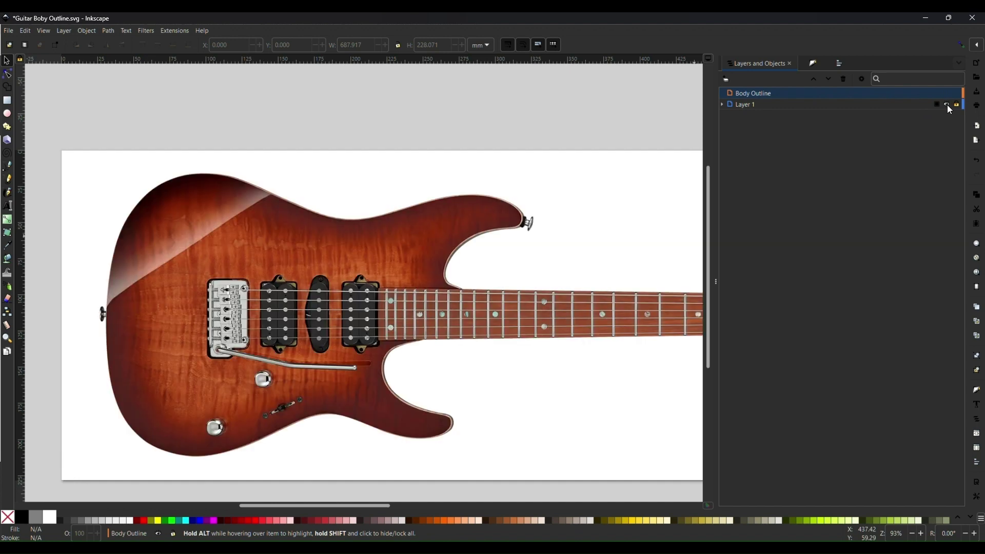
Step: Try tracing the guitar body's upper edge with the Pen tool on the Body Outline layer, and undo the traced path
click(749, 94)
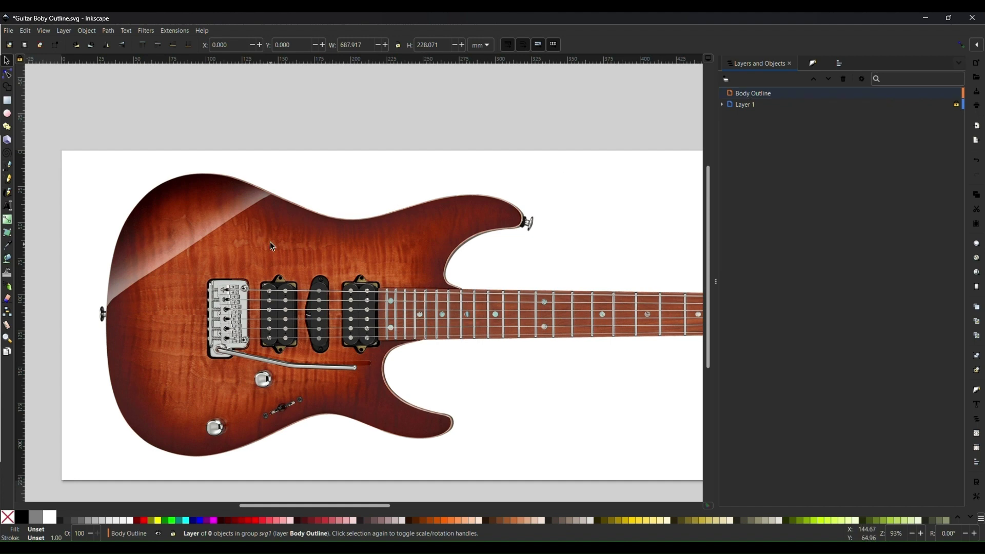
click(11, 170)
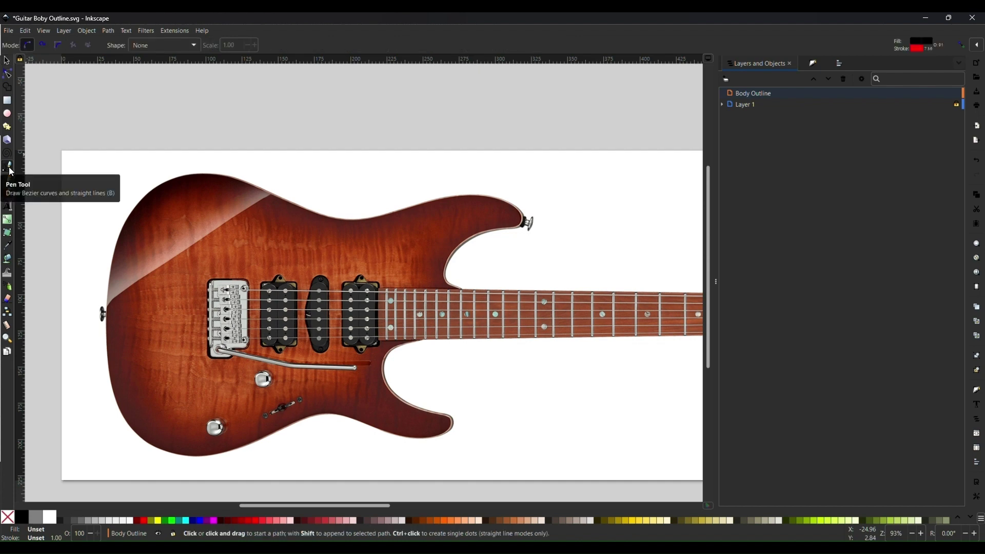
click(105, 314)
drag(105, 315, 107, 273)
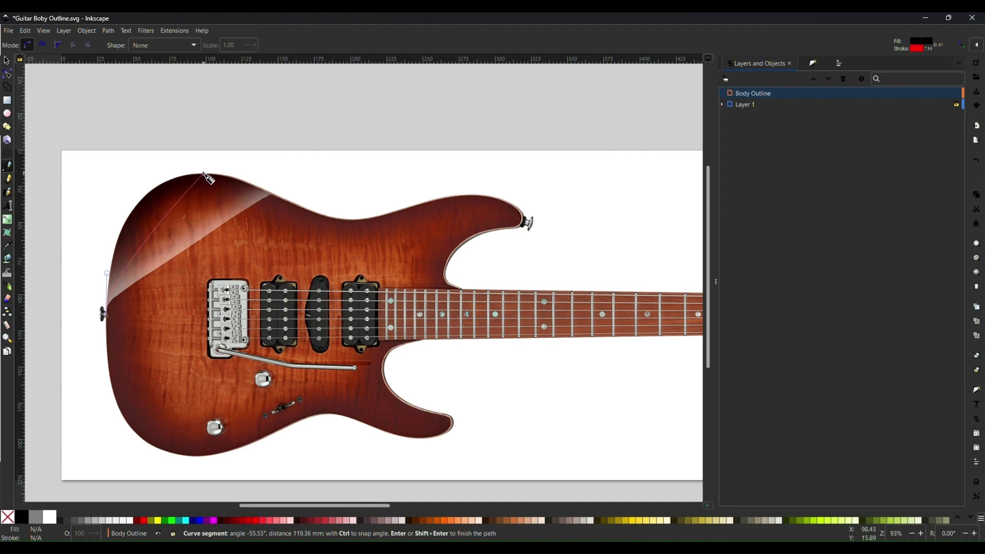
drag(204, 174, 294, 172)
drag(338, 217, 413, 219)
drag(474, 195, 499, 198)
double_click(506, 173)
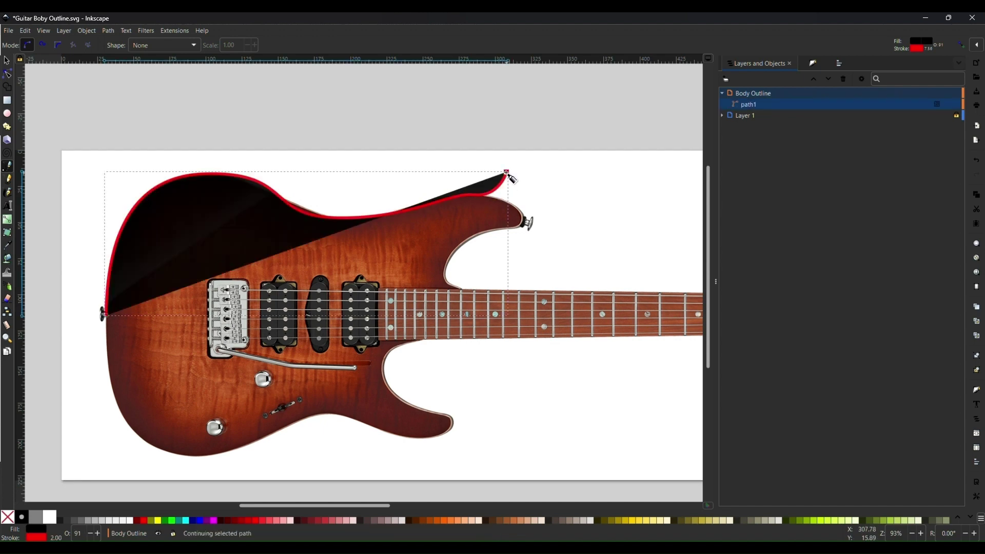
click(506, 172)
key(ctrl+z)
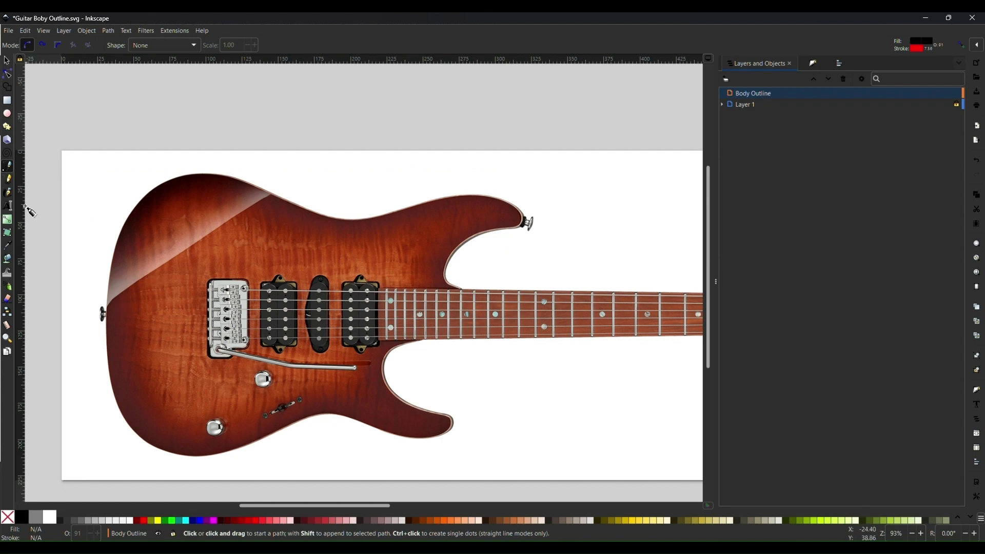
Step: Trace the whole guitar body, including the neck joint, as one closed freehand path with the Pencil tool on the Body Outline layer
click(10, 179)
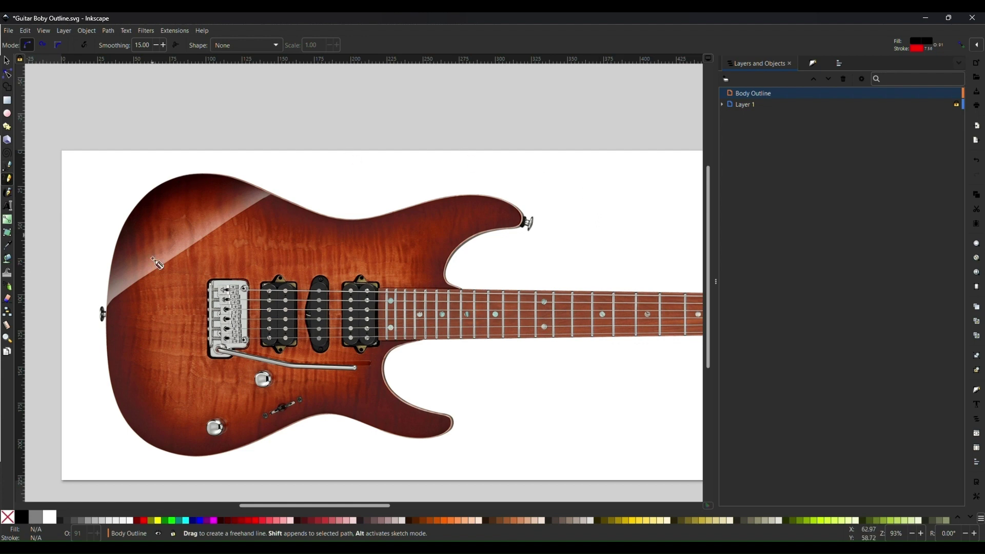
click(460, 289)
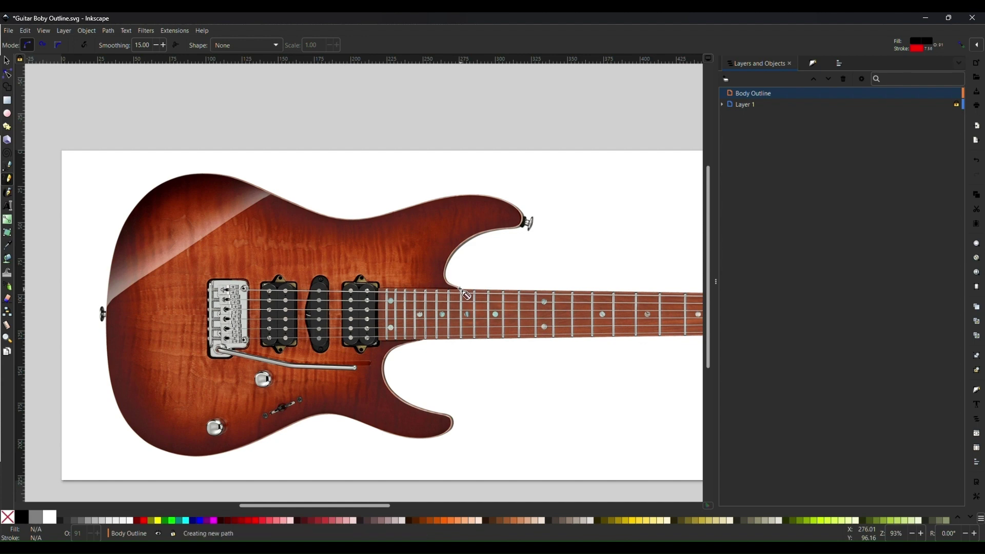
drag(460, 289, 451, 283)
mouse_move(445, 272)
mouse_down()
mouse_move(521, 222)
mouse_move(518, 206)
mouse_move(457, 193)
mouse_move(337, 217)
mouse_move(207, 179)
mouse_move(155, 191)
mouse_move(133, 212)
mouse_move(109, 273)
mouse_move(105, 360)
mouse_move(116, 402)
mouse_move(146, 441)
mouse_move(196, 457)
mouse_move(329, 414)
mouse_move(440, 433)
mouse_move(450, 416)
mouse_move(386, 386)
mouse_move(386, 359)
mouse_move(398, 345)
mouse_move(476, 331)
mouse_move(483, 314)
mouse_move(461, 290)
mouse_up()
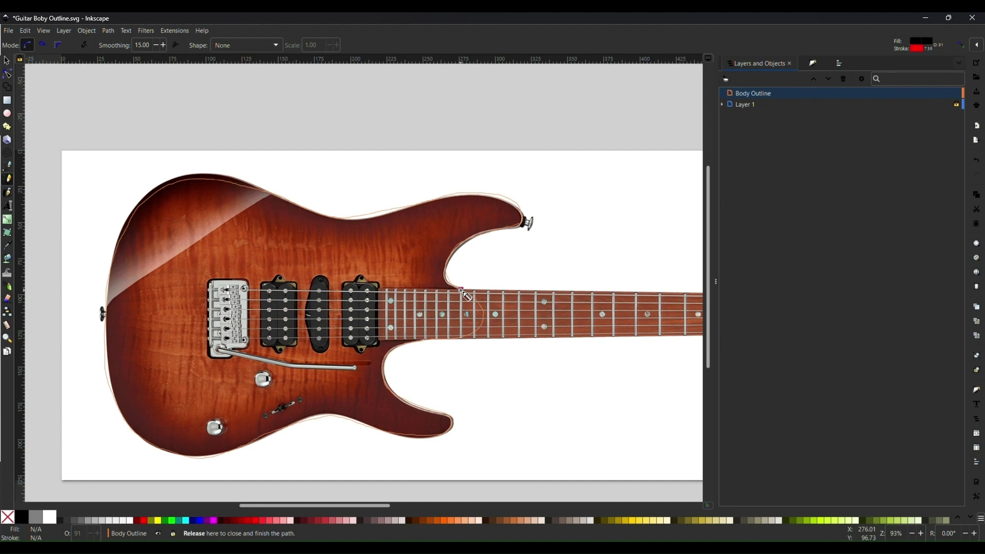
drag(461, 290, 461, 290)
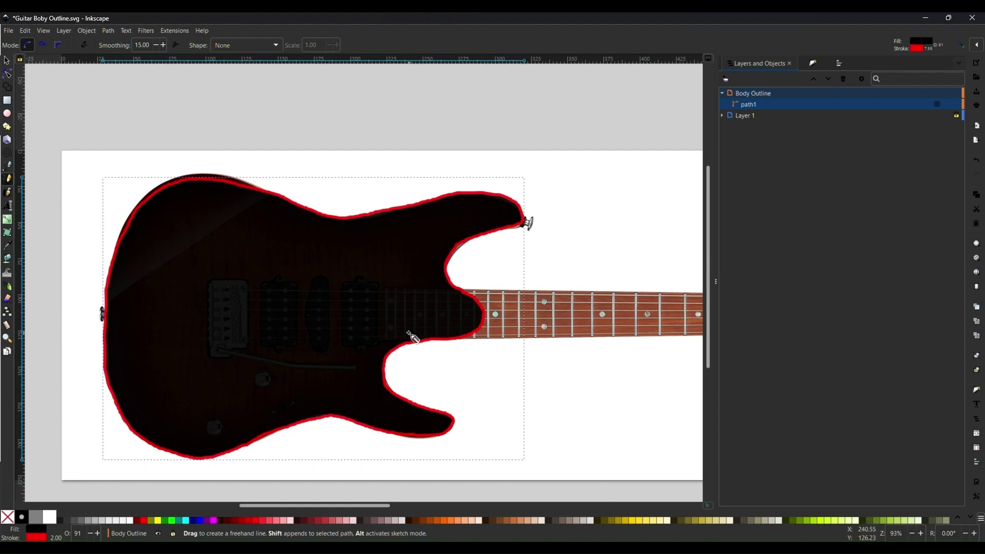
Step: Remove the fill from the traced body path so that only its stroke covers the guitar image
click(86, 32)
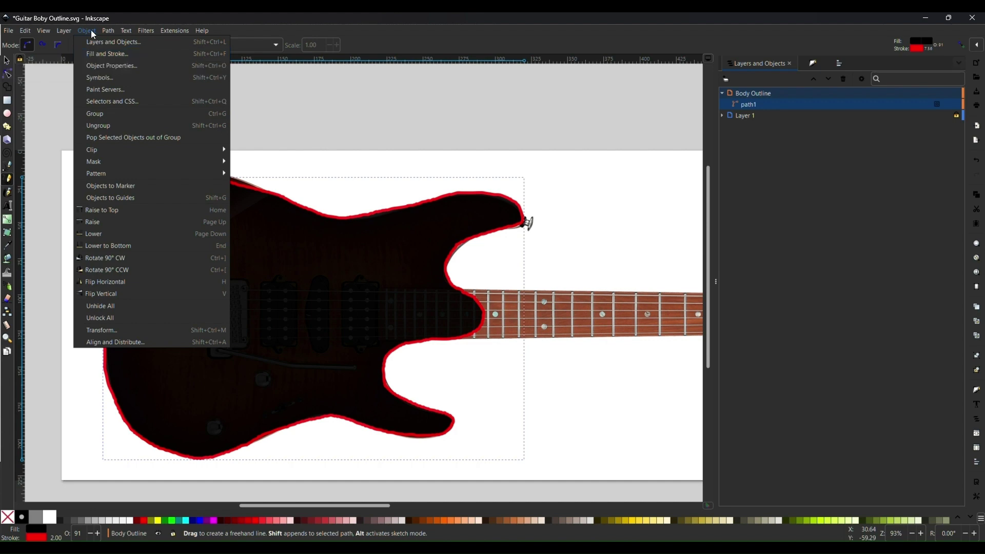
click(93, 42)
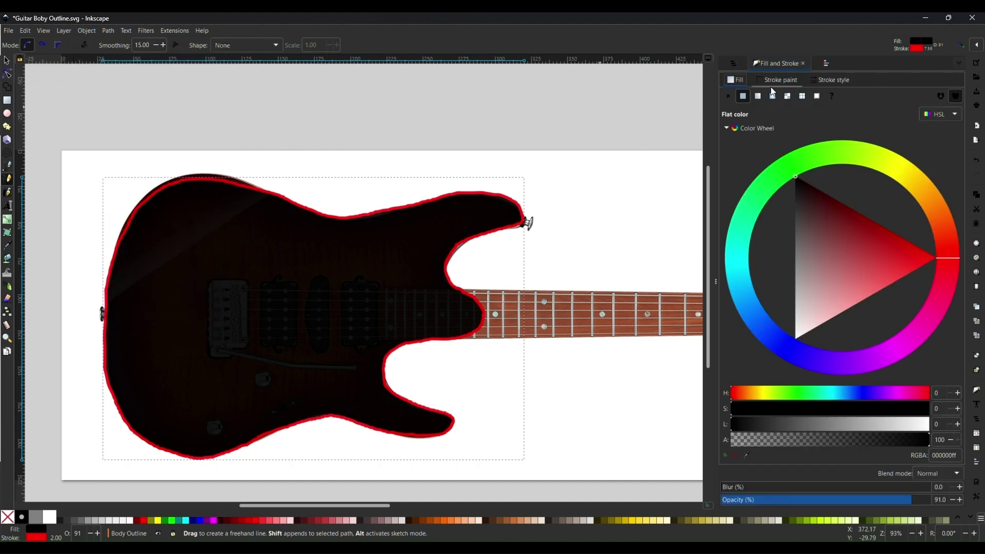
click(727, 95)
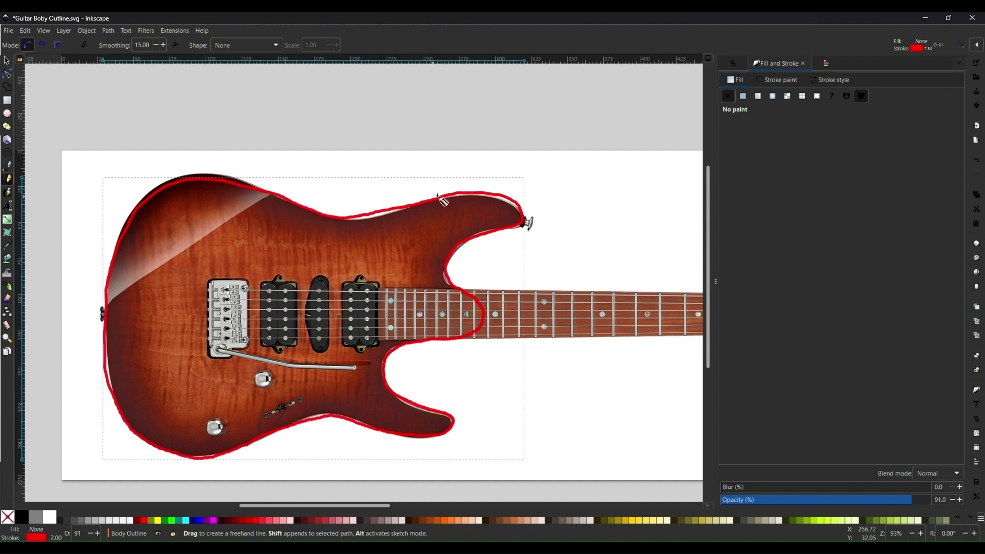
Step: Set the body path's stroke to bright green with a width of 1 mm, and deselect the path
click(783, 78)
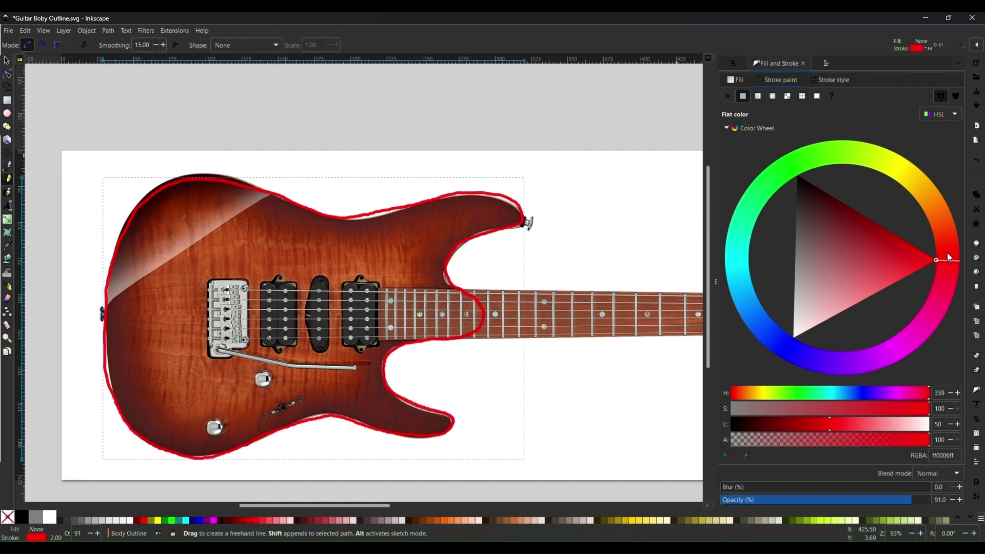
click(777, 341)
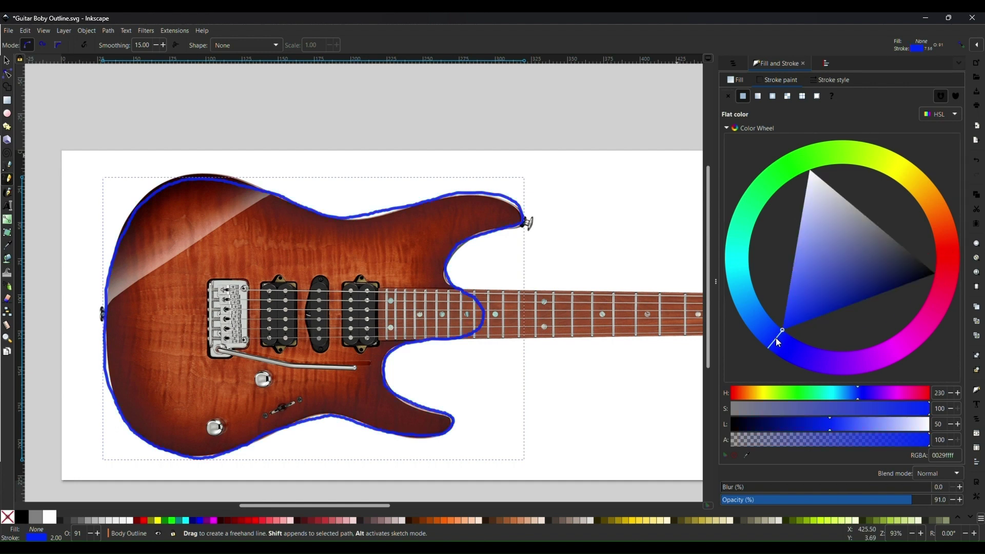
click(796, 154)
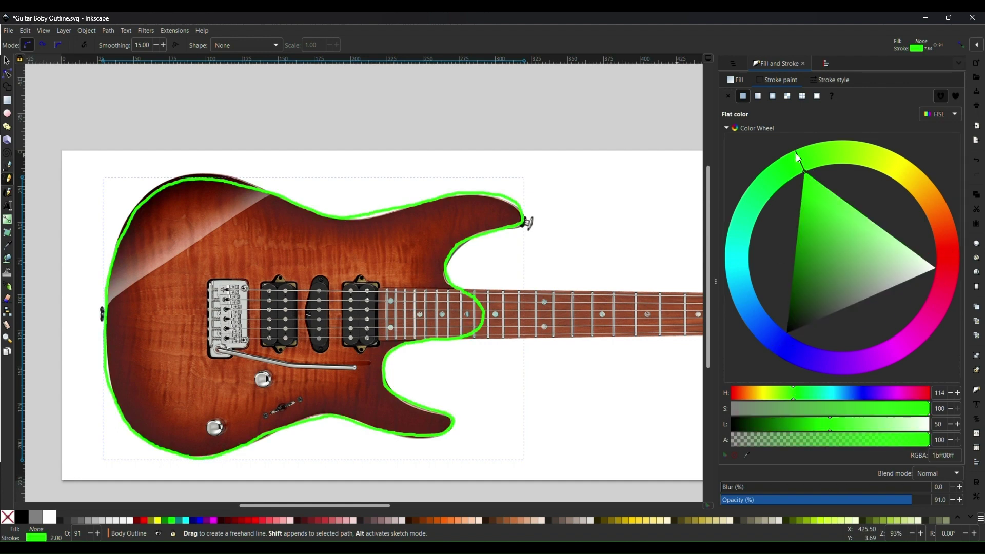
click(799, 158)
click(841, 82)
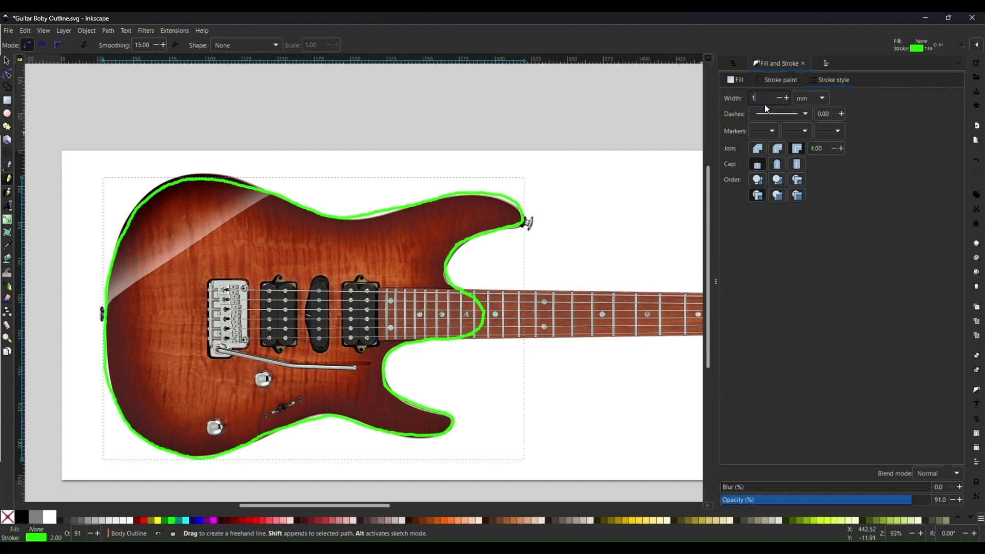
text(1)
click(638, 213)
Step: Select the traced body path for node editing and simplify it repeatedly until only 12 nodes remain
click(7, 59)
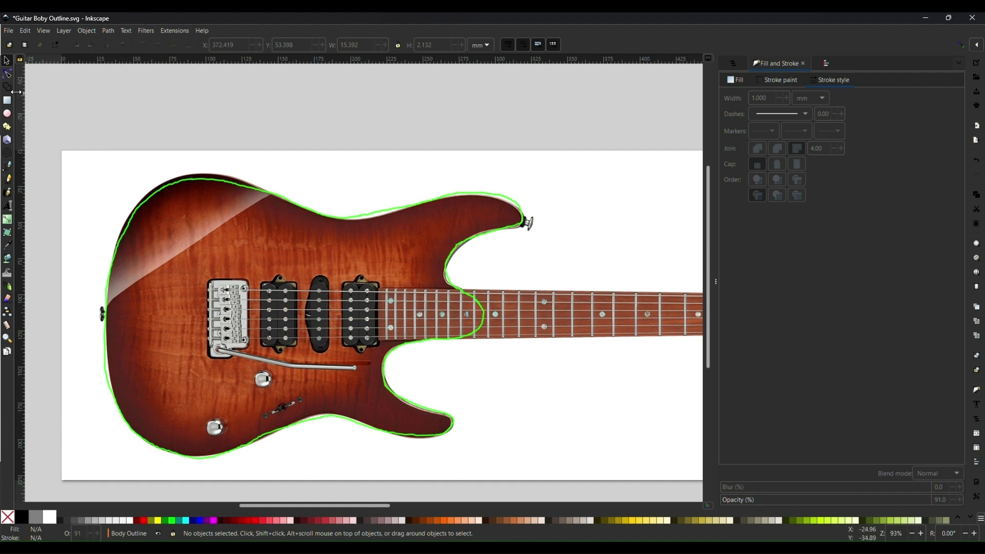
click(8, 75)
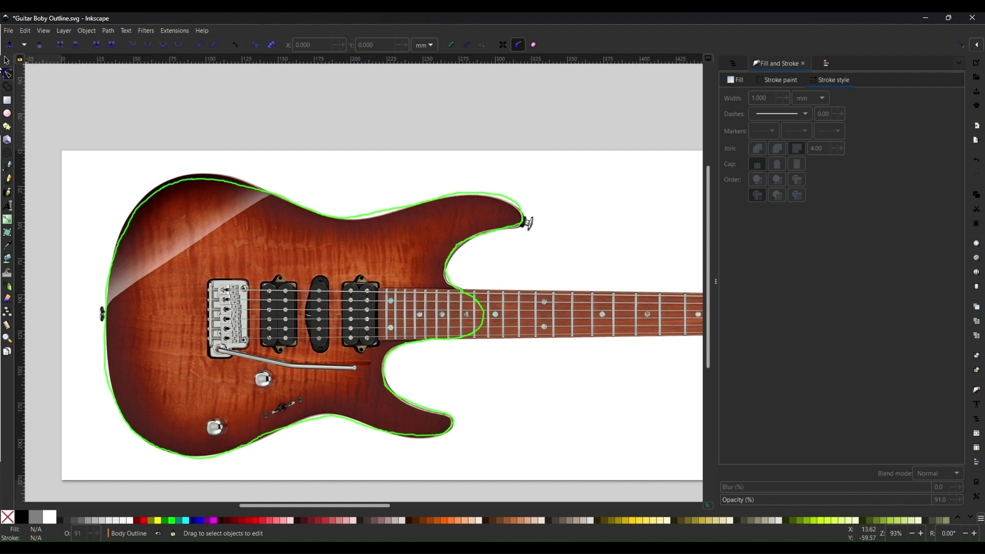
click(161, 190)
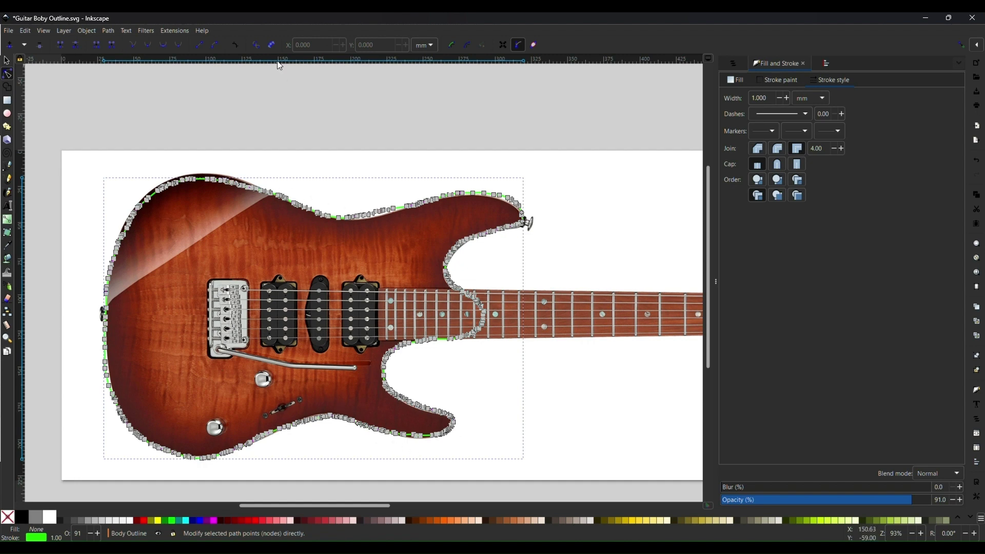
click(108, 32)
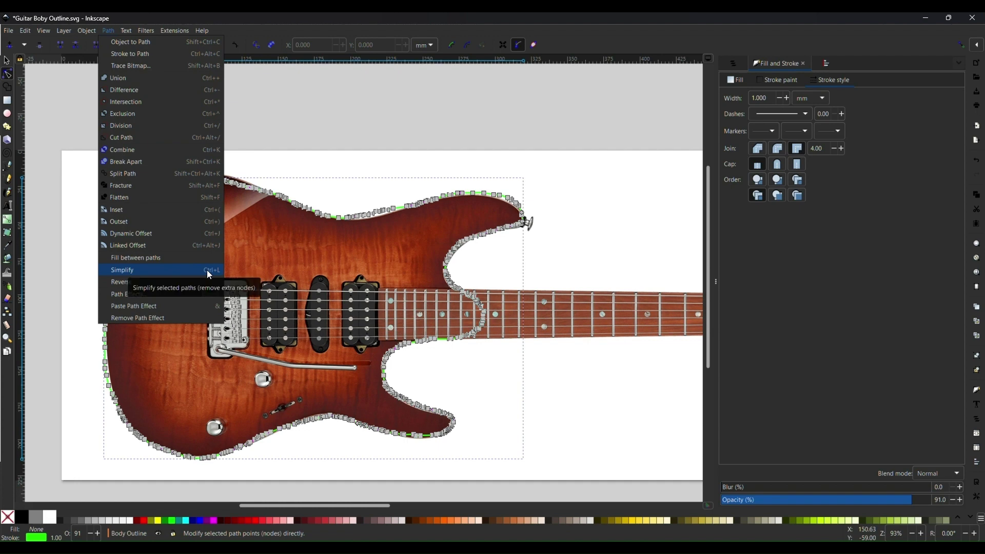
click(137, 270)
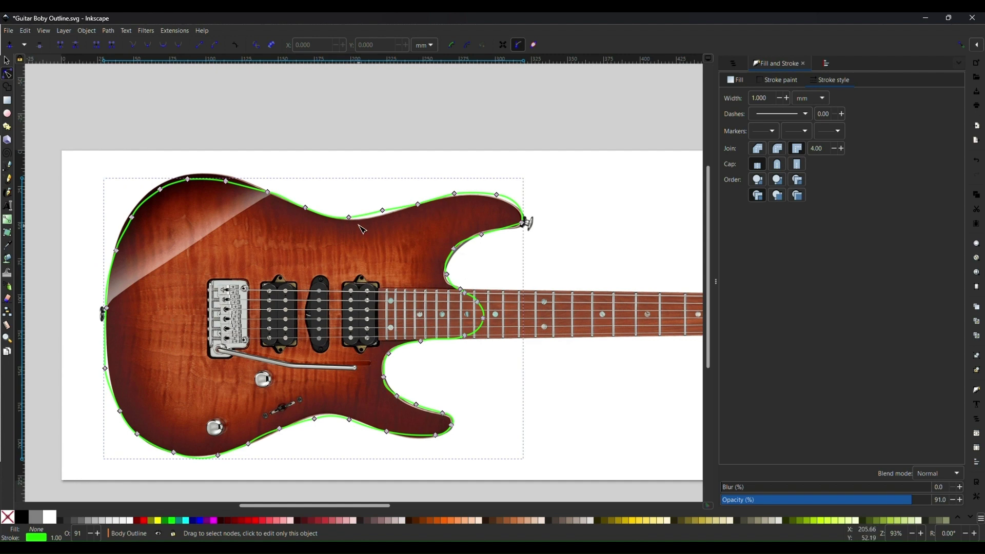
key(ctrl+l)
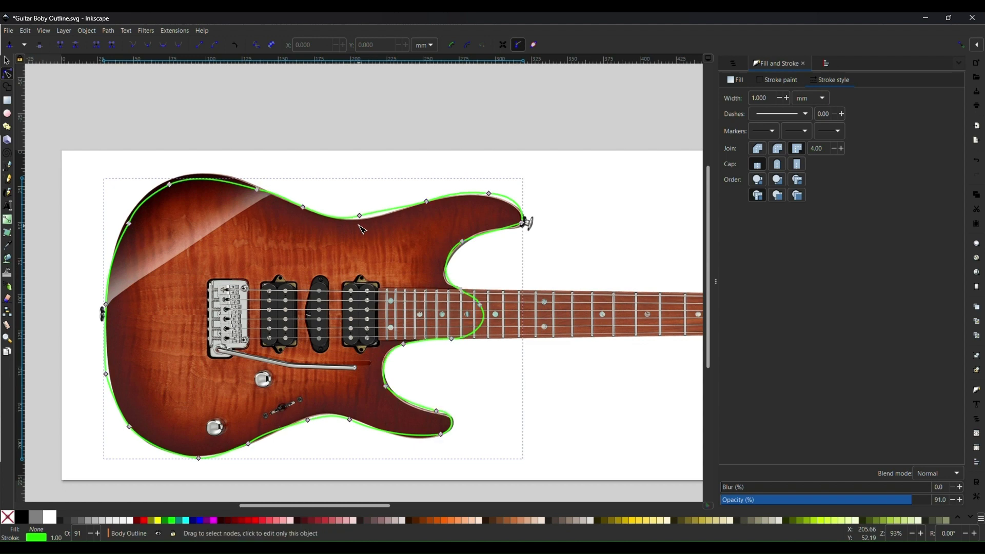
key(ctrl+l)
key(ctrl+l)
key(ctrl+l)
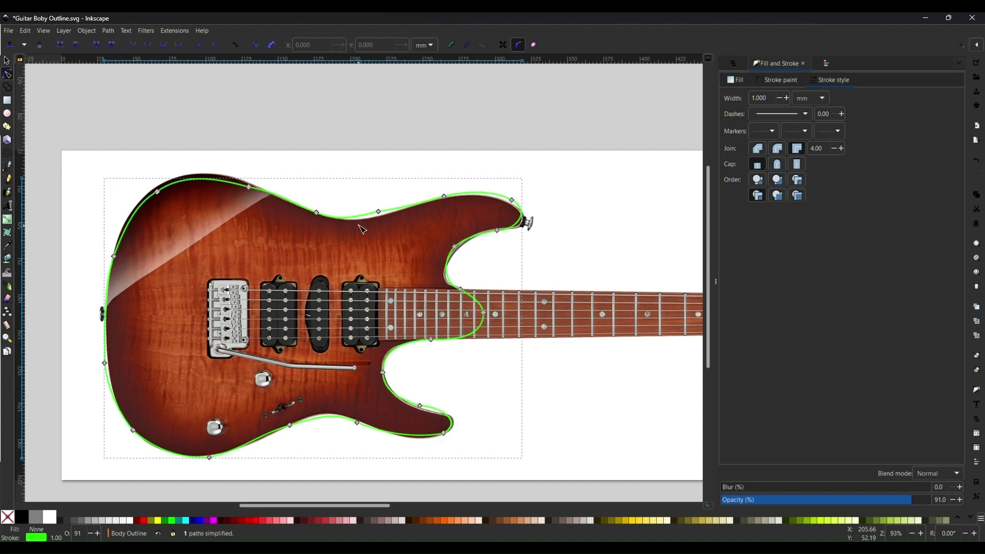
key(ctrl+l)
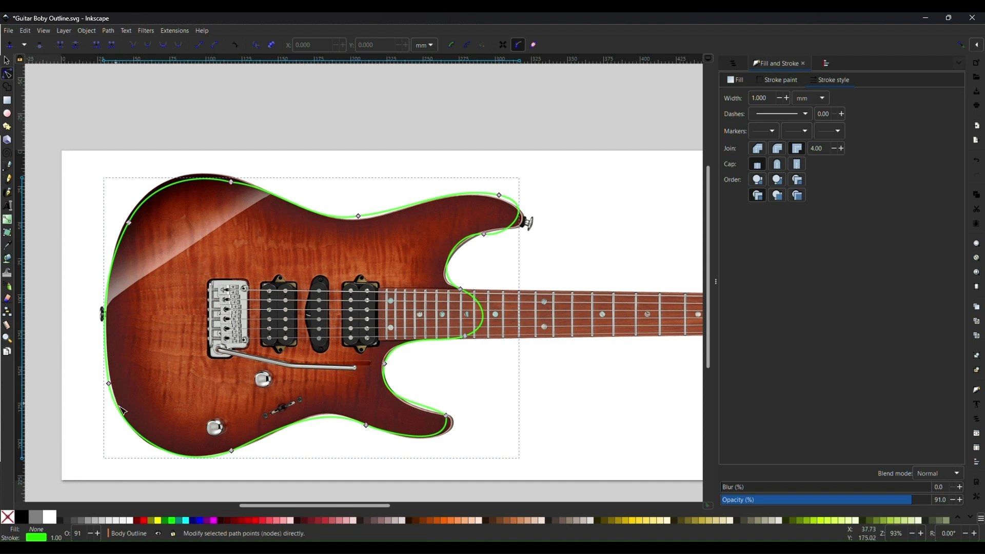
Step: Bend the outline around the node on the body's lower tail edge by adjusting both of its handles
click(106, 316)
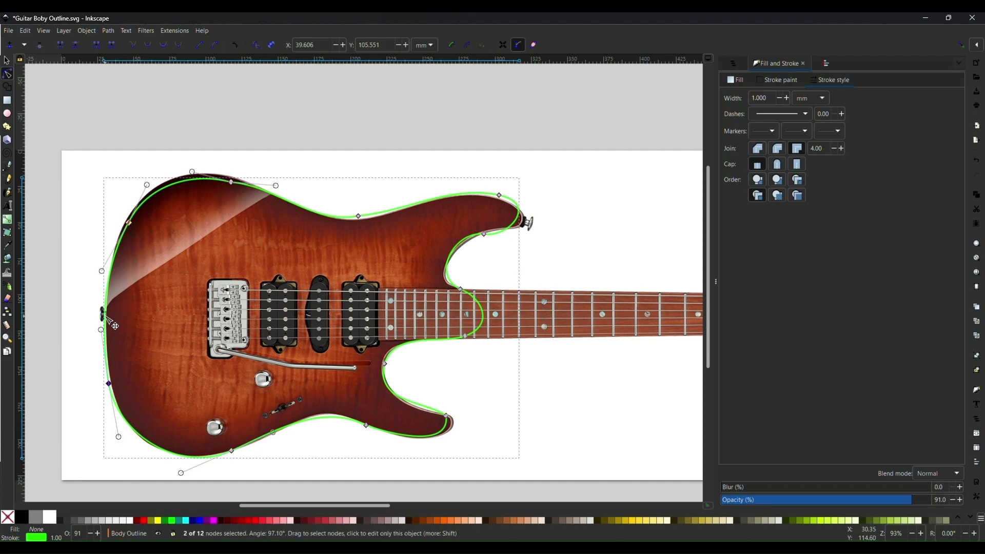
click(109, 383)
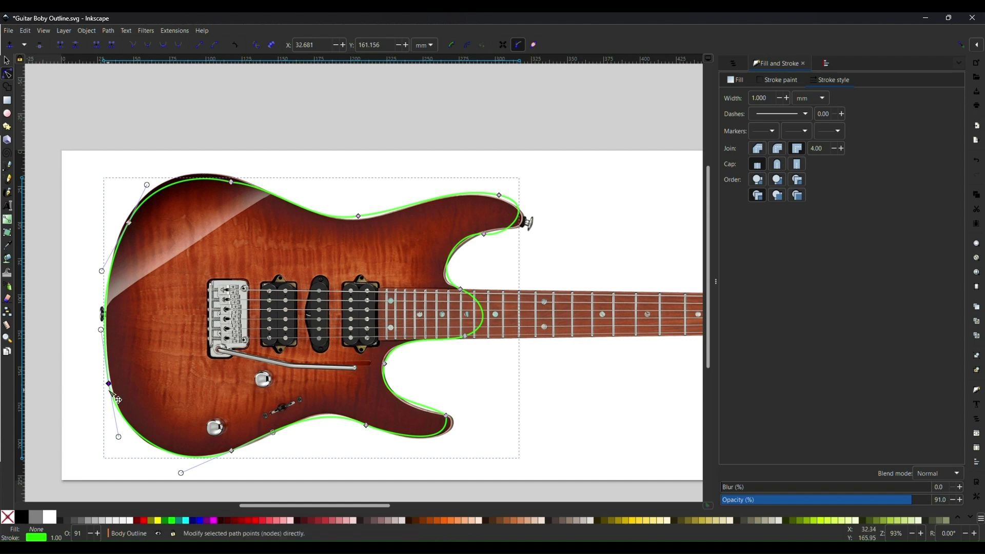
drag(101, 330, 138, 282)
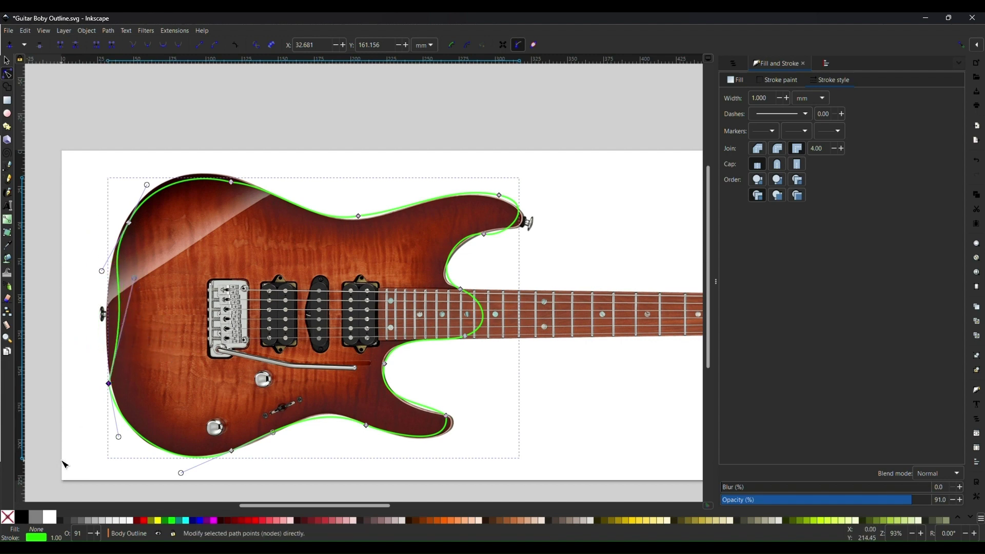
drag(119, 437, 135, 440)
click(93, 400)
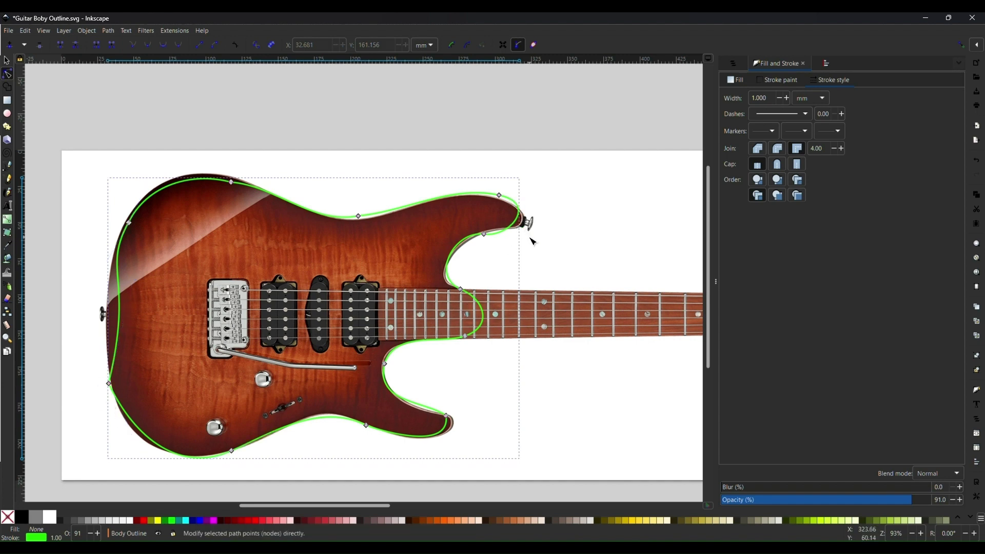
Step: Move the lower tail-edge node up to the strap button and adjust the handle of the neighbouring upper-bout node
click(109, 384)
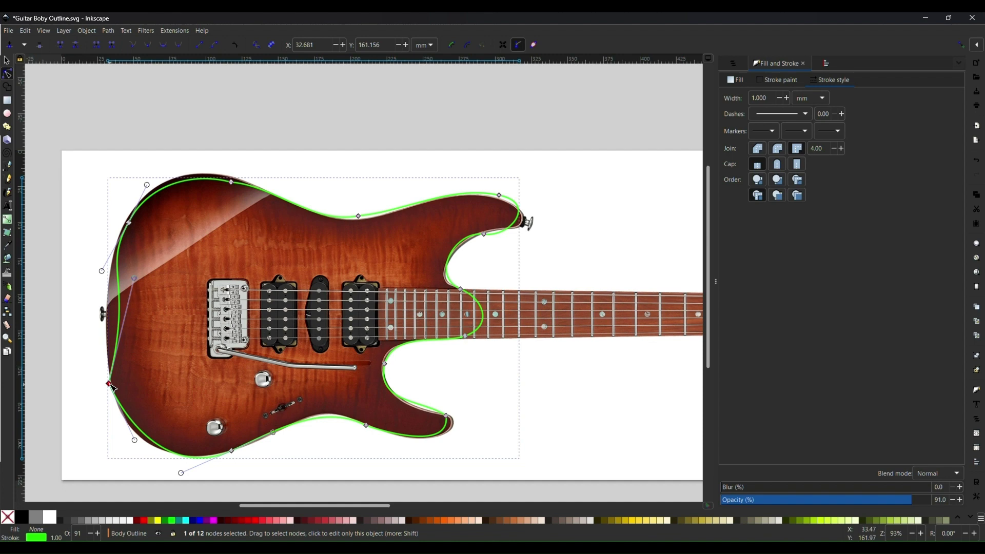
drag(109, 384, 108, 315)
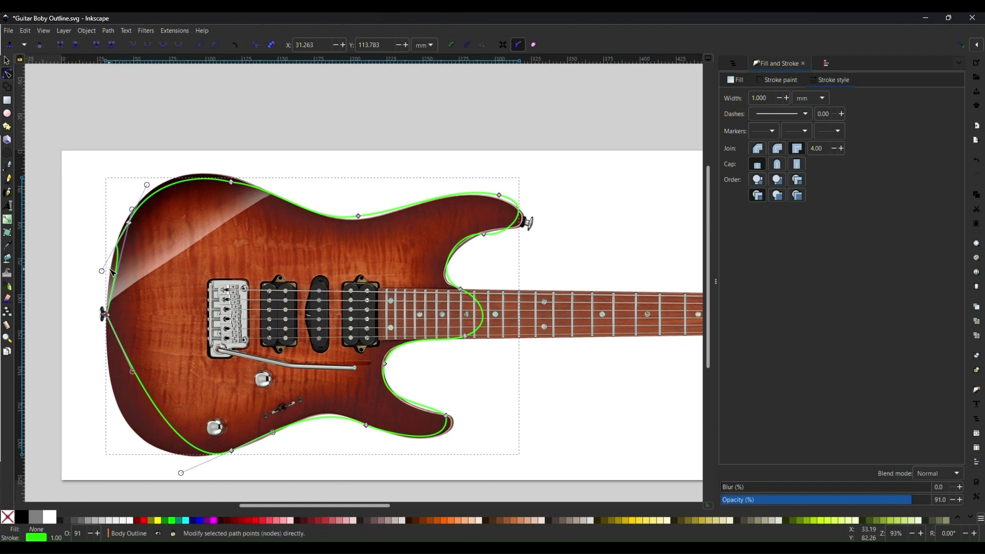
drag(103, 270, 94, 247)
Step: Make all outline nodes smooth and shorten the strap-button node's upper handle so the curve follows the body's tail edge
key(ctrl+a)
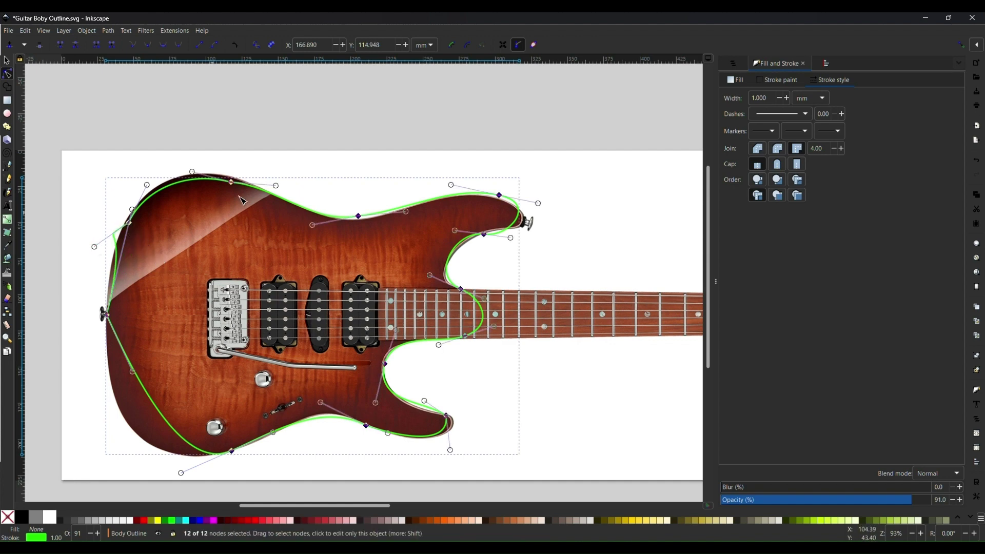
click(149, 45)
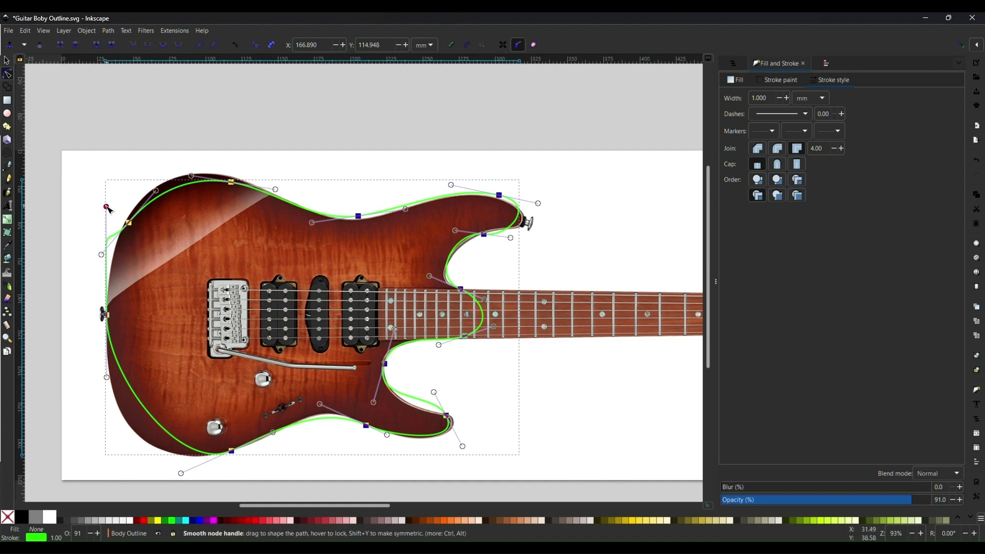
drag(106, 207, 81, 301)
drag(86, 297, 108, 289)
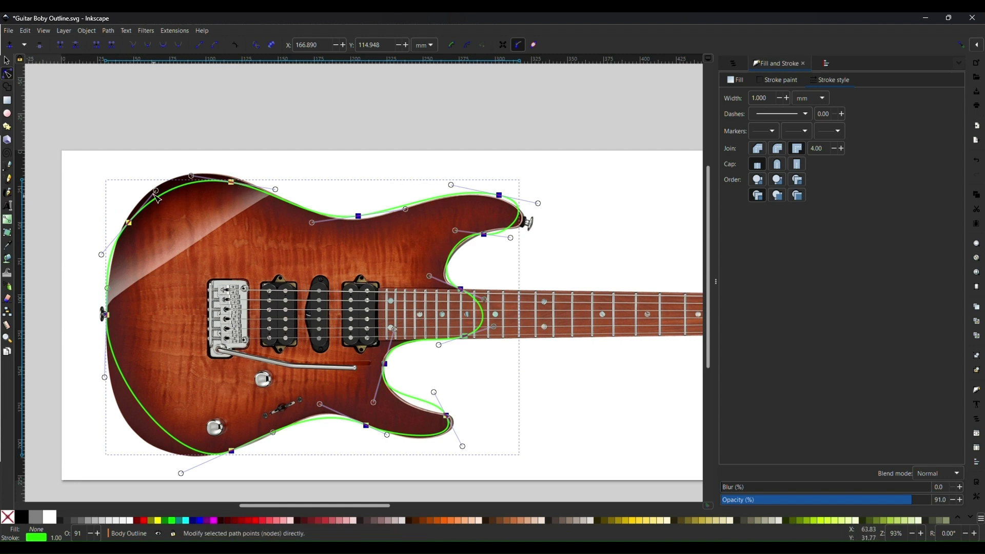
Step: Move the outline nodes at the top of the upper bout and at the upper waist onto the body's edge
click(231, 183)
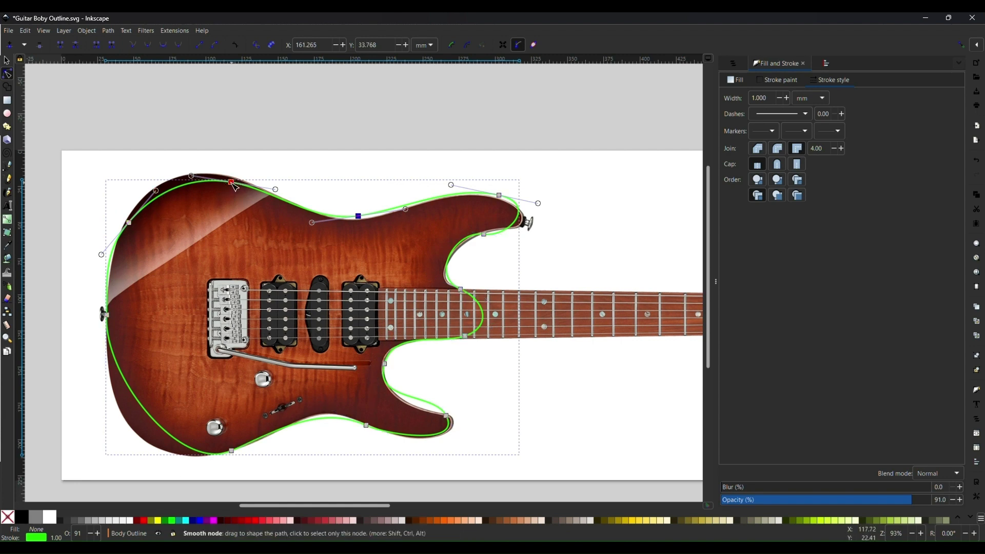
drag(231, 182, 207, 174)
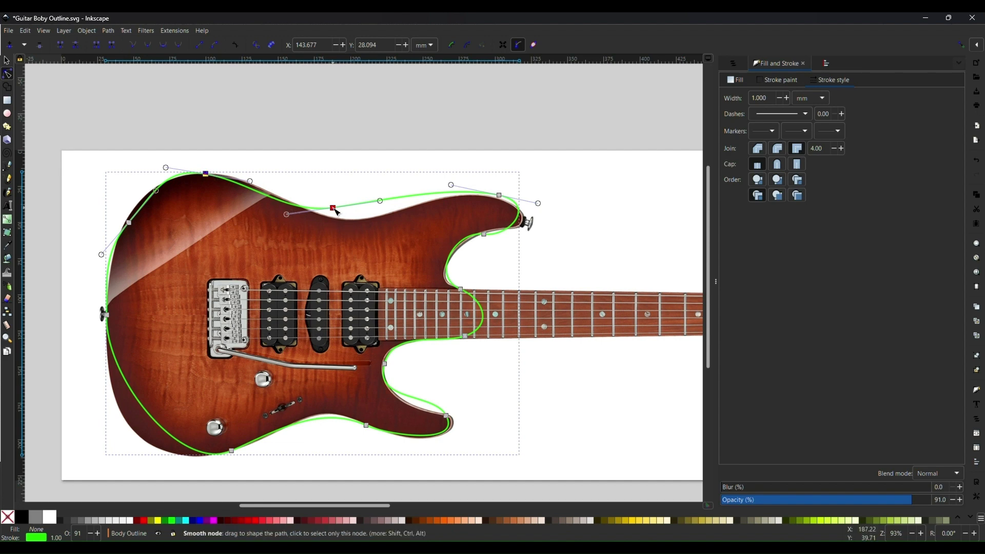
drag(333, 208, 351, 223)
click(337, 171)
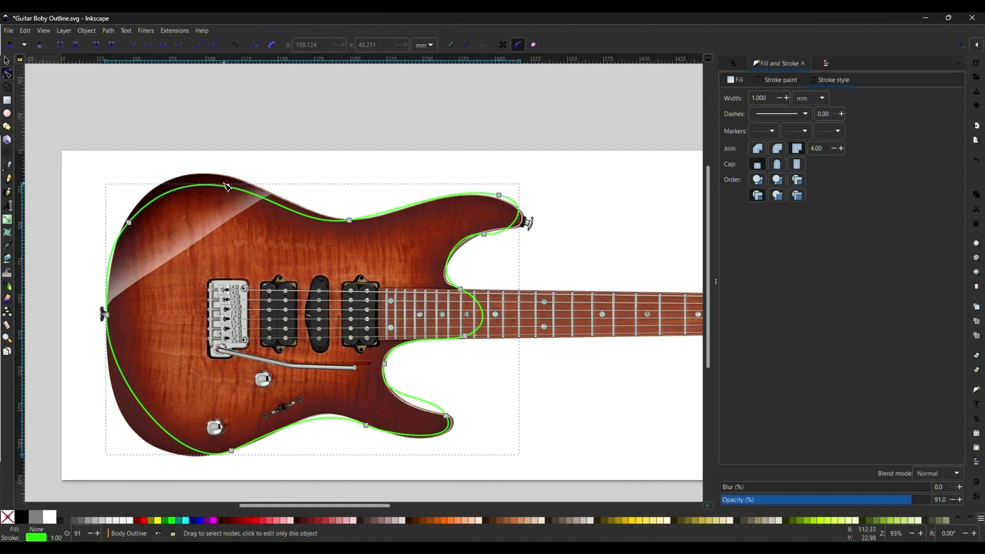
drag(229, 188, 208, 175)
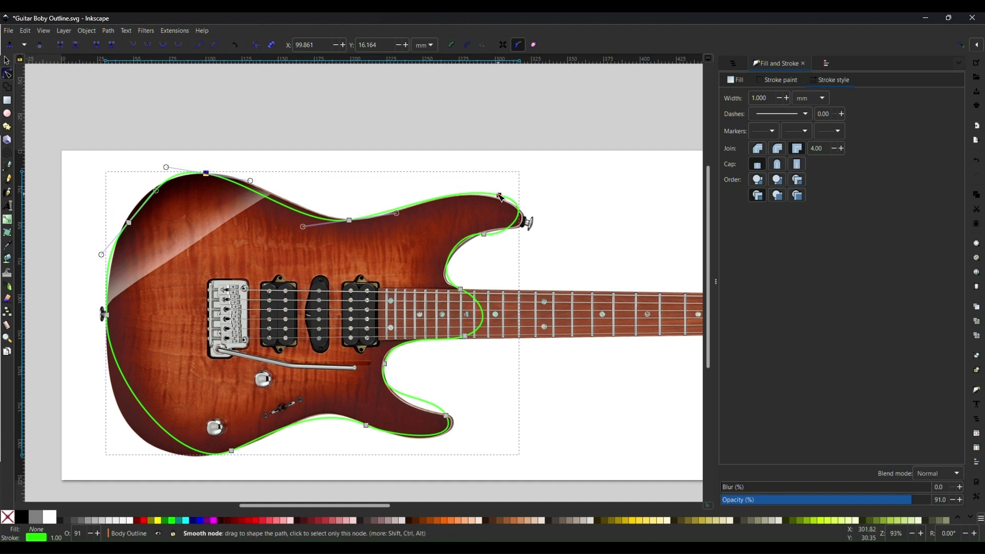
Step: Reposition the two upper-horn nodes along the body's edge and insert a new node between them near the horn tip
drag(499, 195, 496, 199)
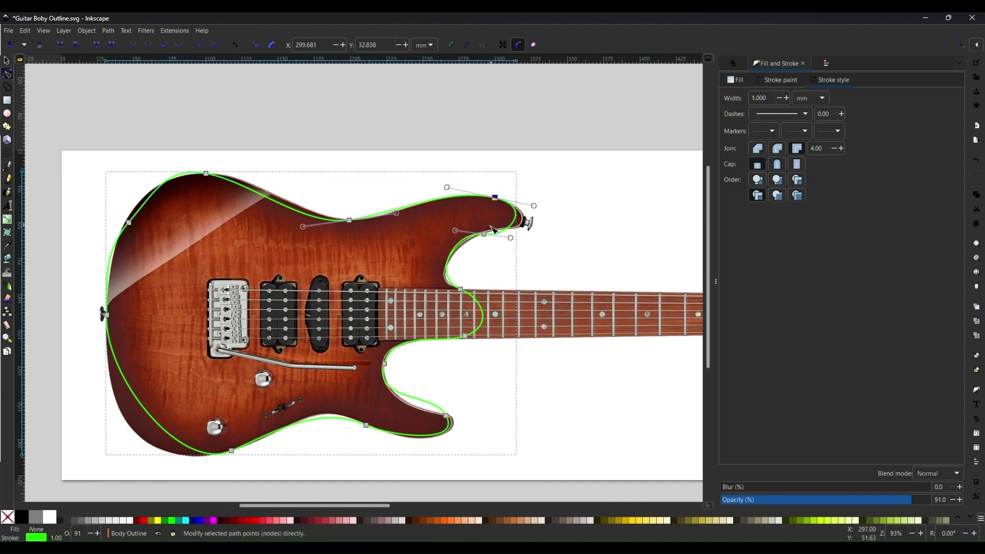
drag(483, 235, 470, 241)
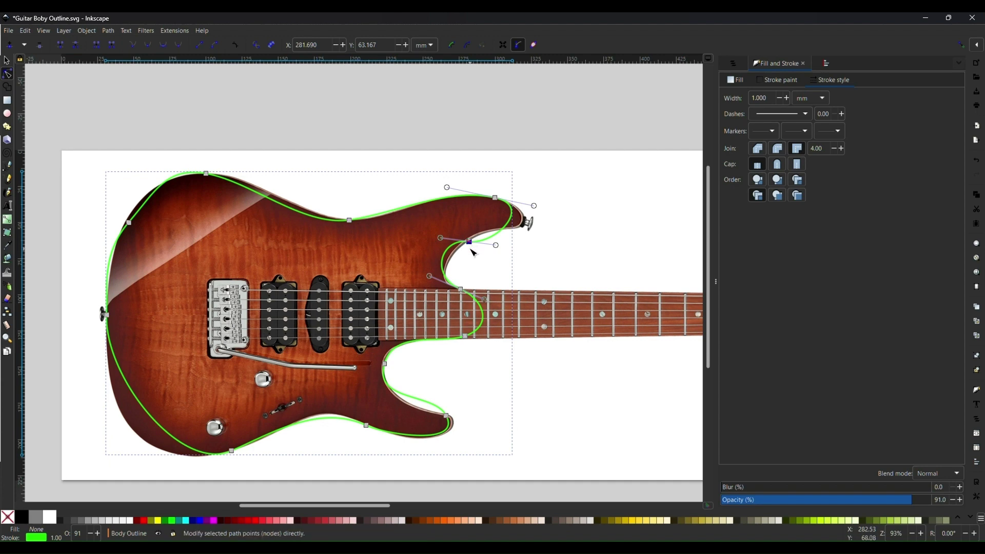
click(495, 198)
click(9, 46)
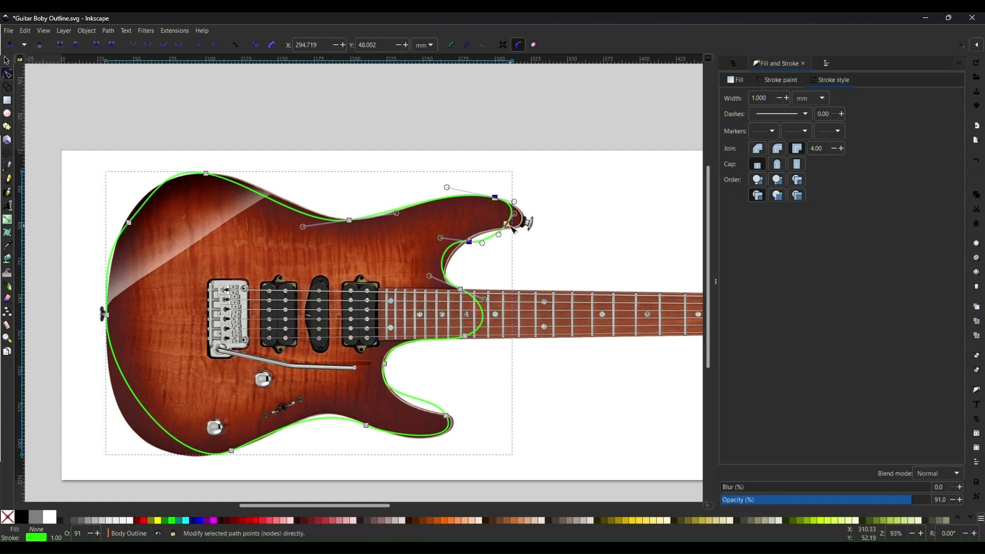
Step: Place the upper horn's tip, top and inner-edge nodes on the body's edge and angle the inner node's handles along the cutaway
drag(508, 226, 485, 199)
click(530, 234)
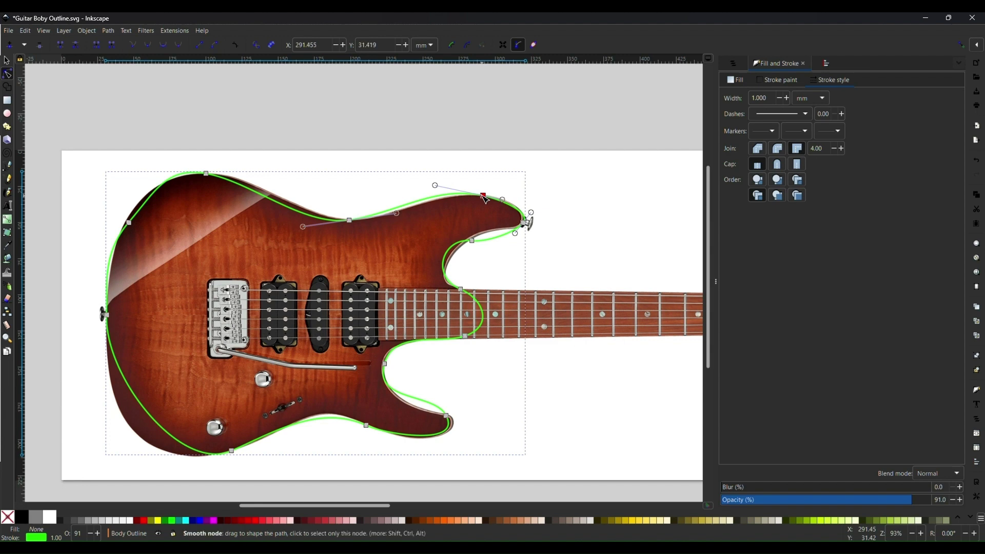
click(472, 241)
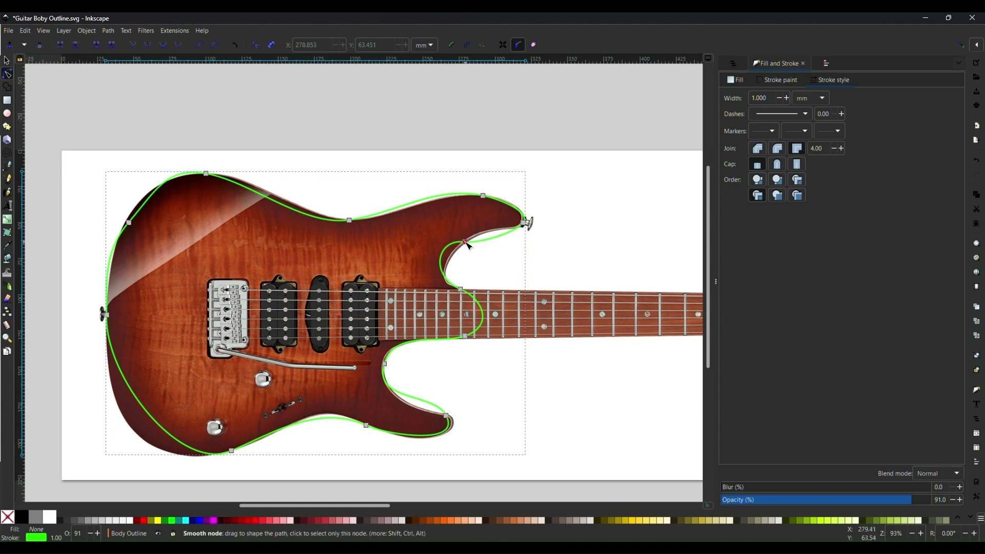
drag(477, 243, 477, 234)
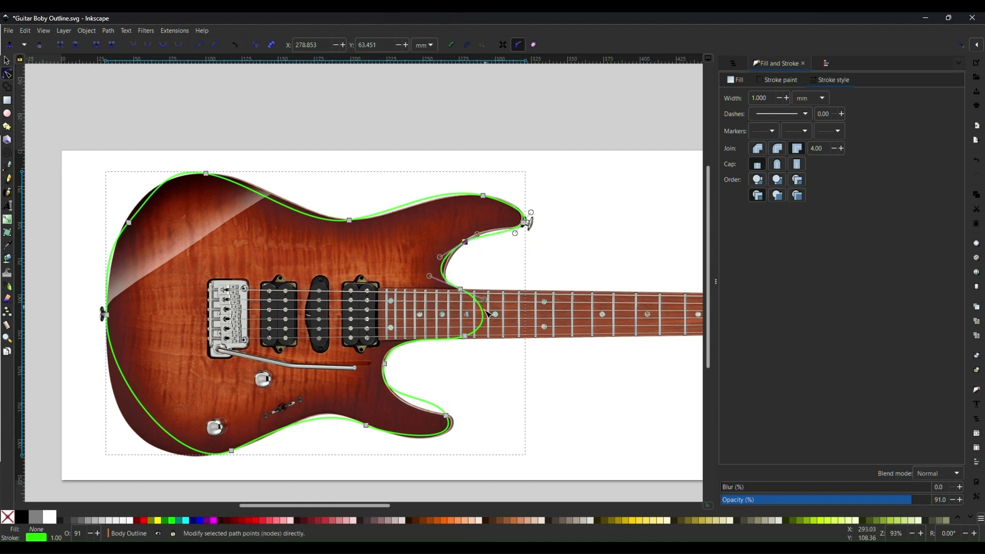
Step: Move the nodes at the lower horn's tip, the lower horn's underside and the bottom of the lower bout onto the body's edge
click(447, 416)
drag(447, 416, 454, 424)
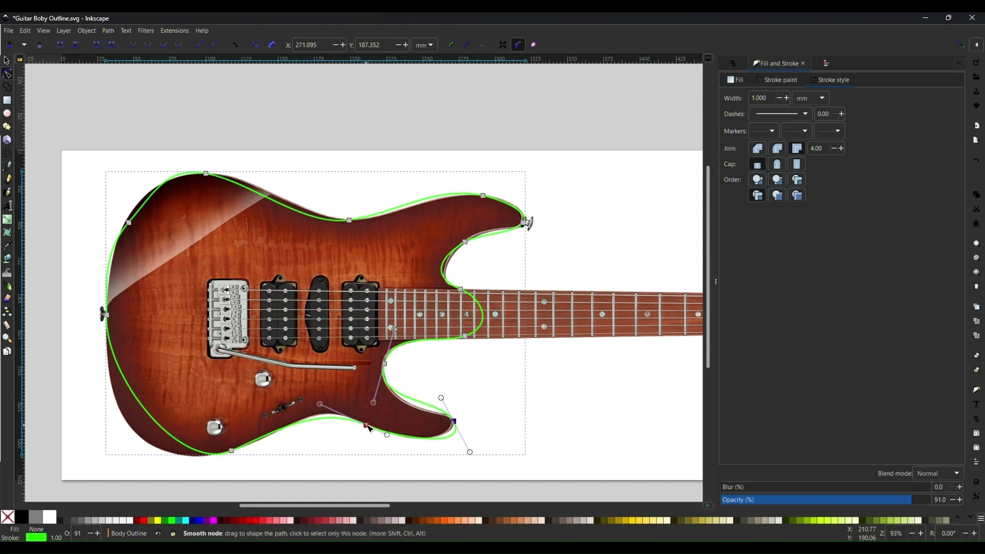
drag(368, 428, 413, 442)
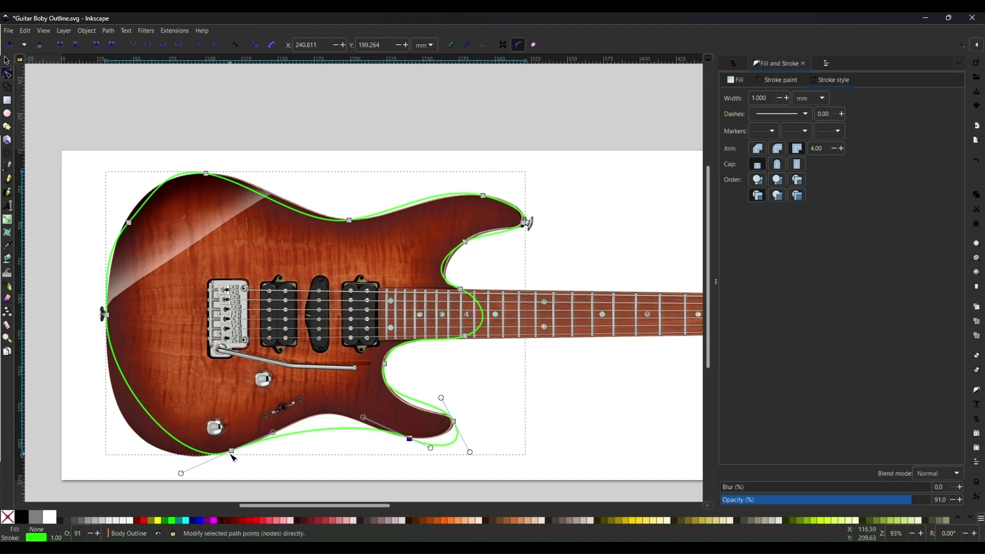
drag(234, 456, 199, 462)
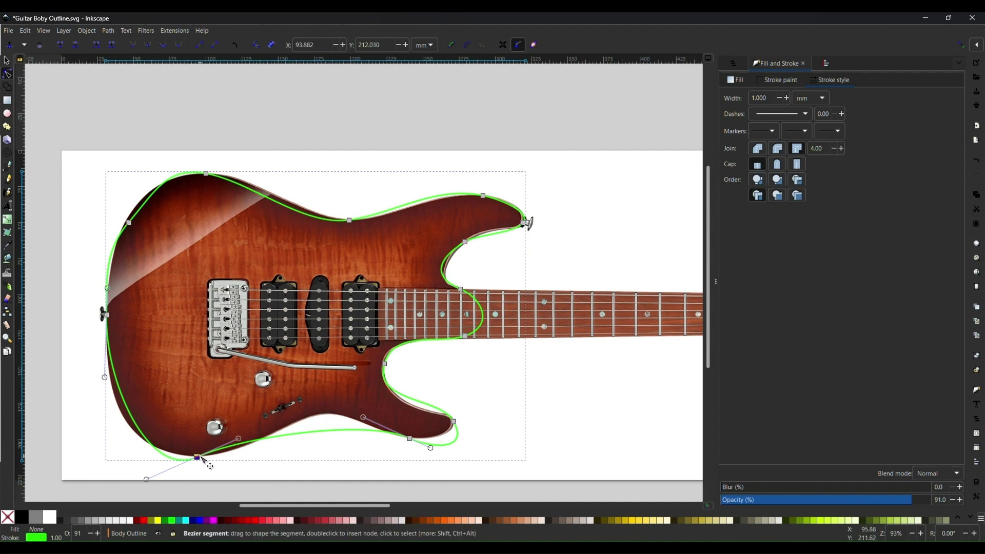
Step: Insert a node between the lower-bout and lower-horn underside nodes and move it onto the body's lower waist
shift+click(411, 439)
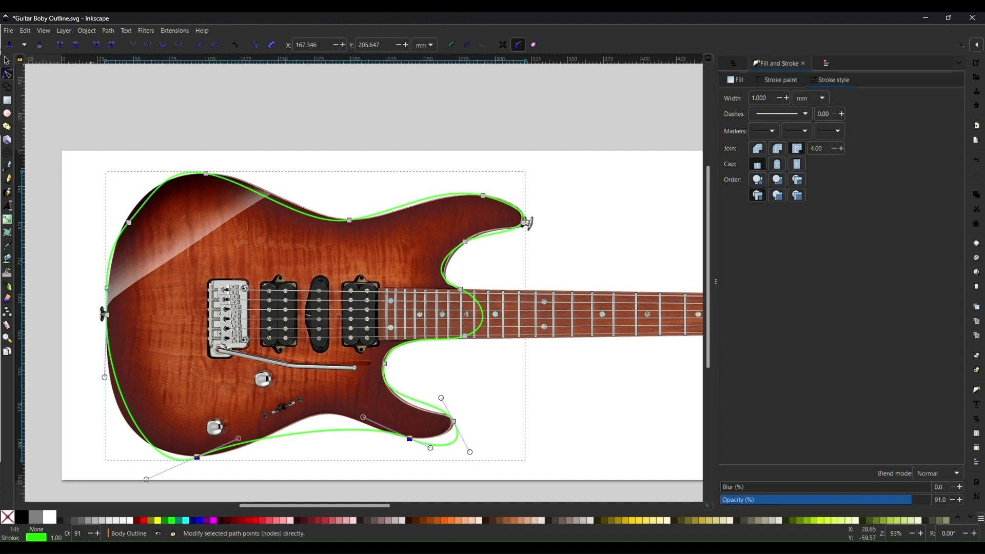
click(8, 46)
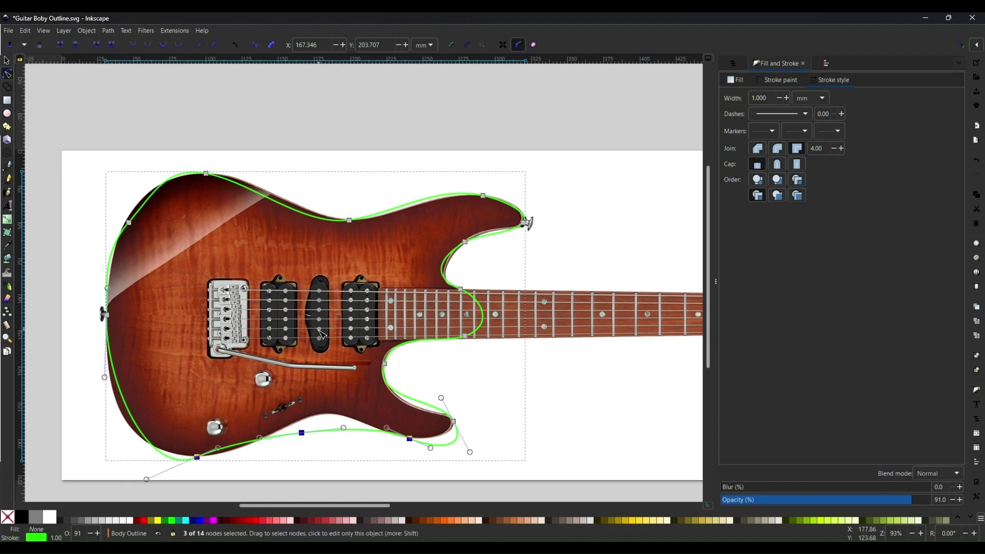
key(Escape)
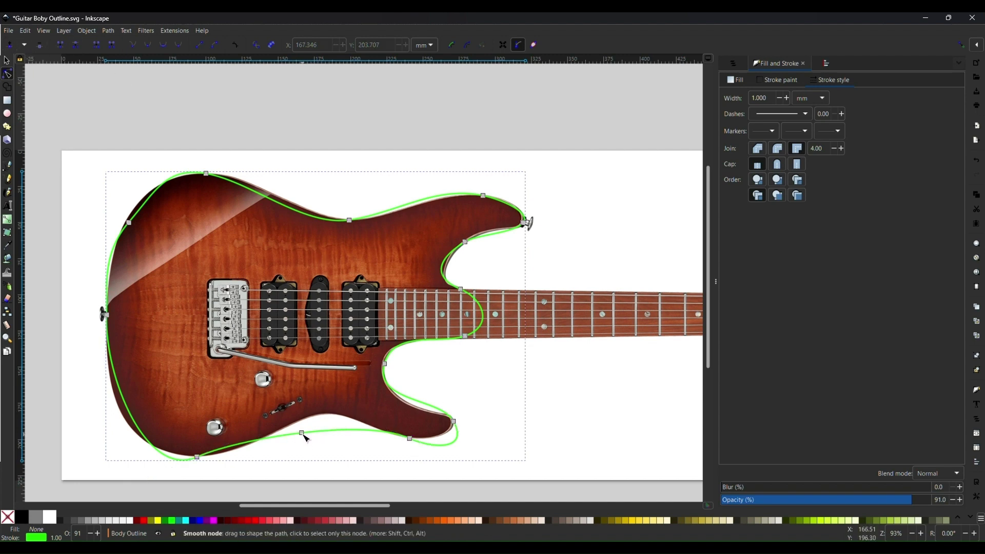
drag(303, 433, 326, 416)
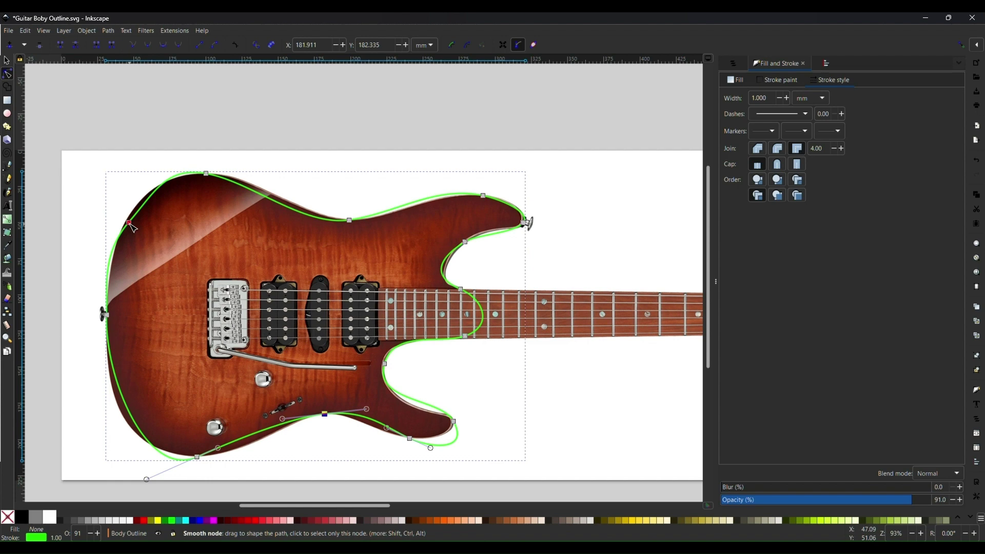
Step: Delete the node between the strap button and the top of the upper bout, and lengthen the strap-button node's handles along the tail edge
click(129, 223)
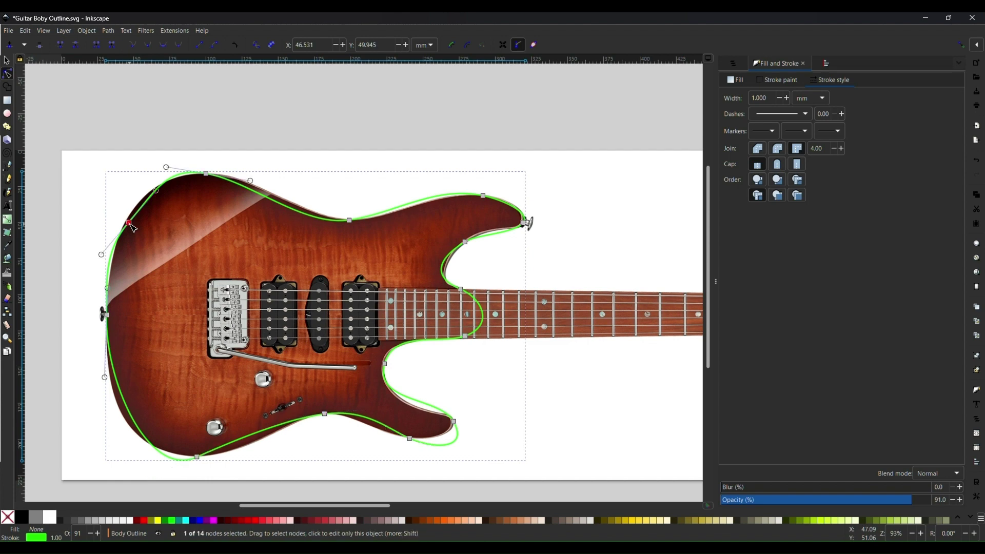
click(40, 46)
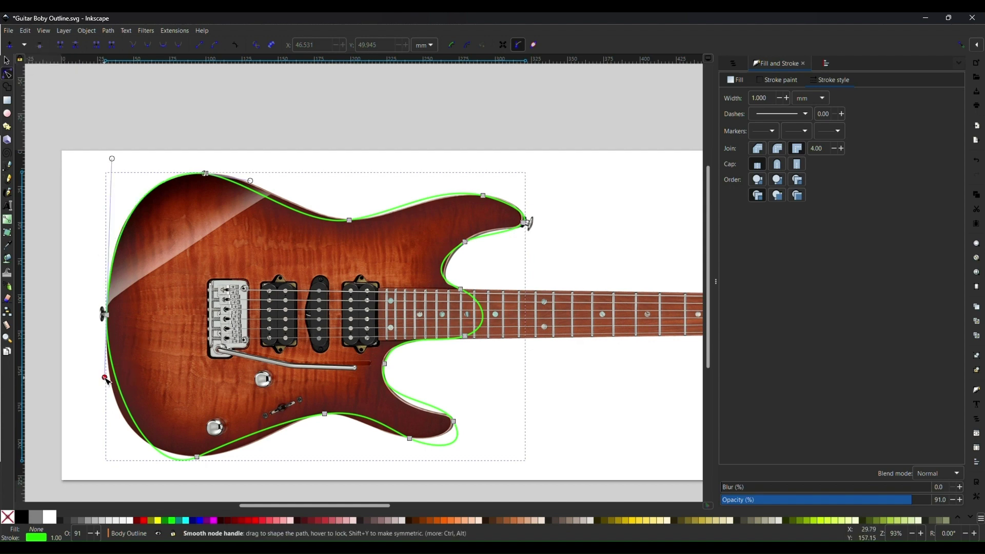
drag(105, 379, 98, 395)
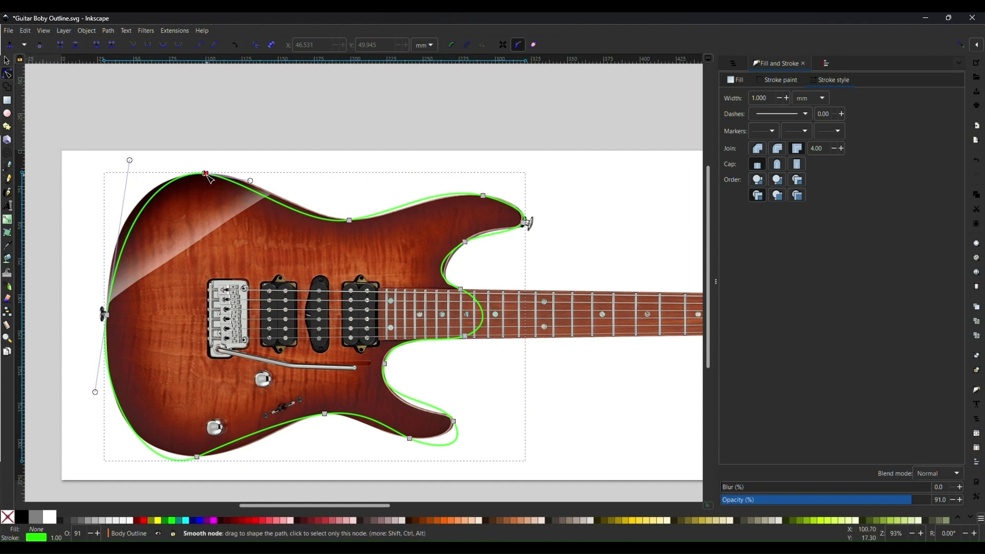
drag(206, 175, 108, 220)
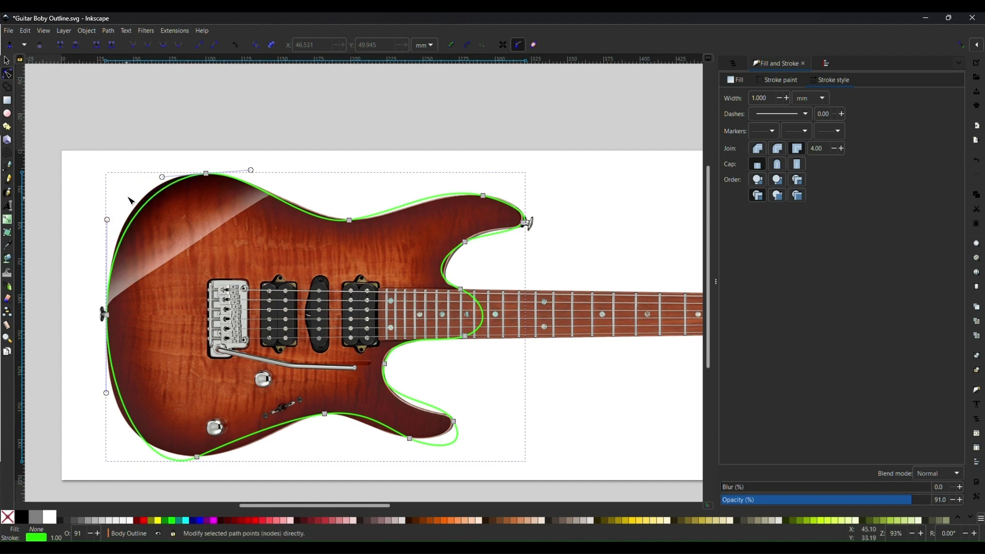
key(Escape)
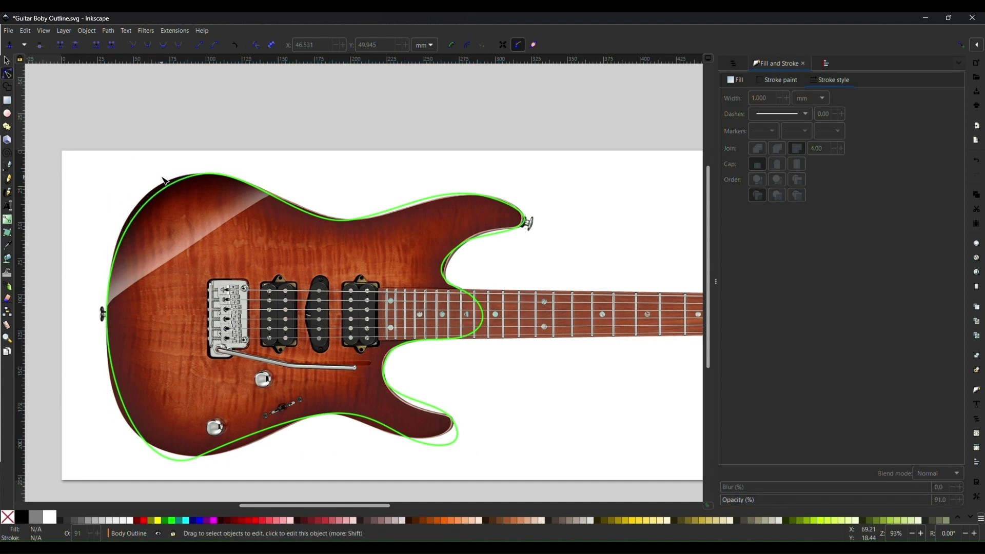
Step: Lengthen and level the handles of the node atop the upper bout and fine-tune the strap-button node's upper handle to fit the body
click(206, 174)
click(205, 174)
drag(162, 177, 149, 175)
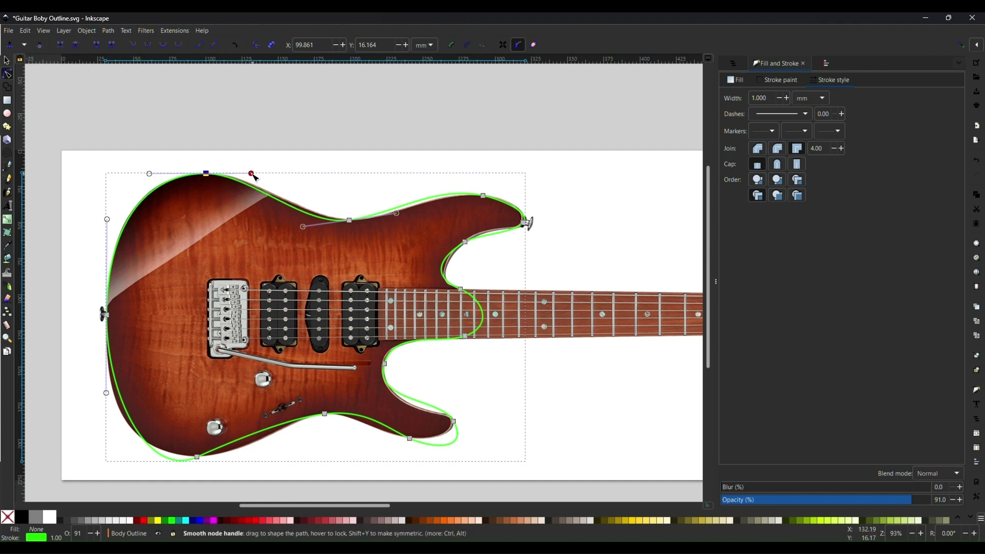
drag(252, 175, 264, 176)
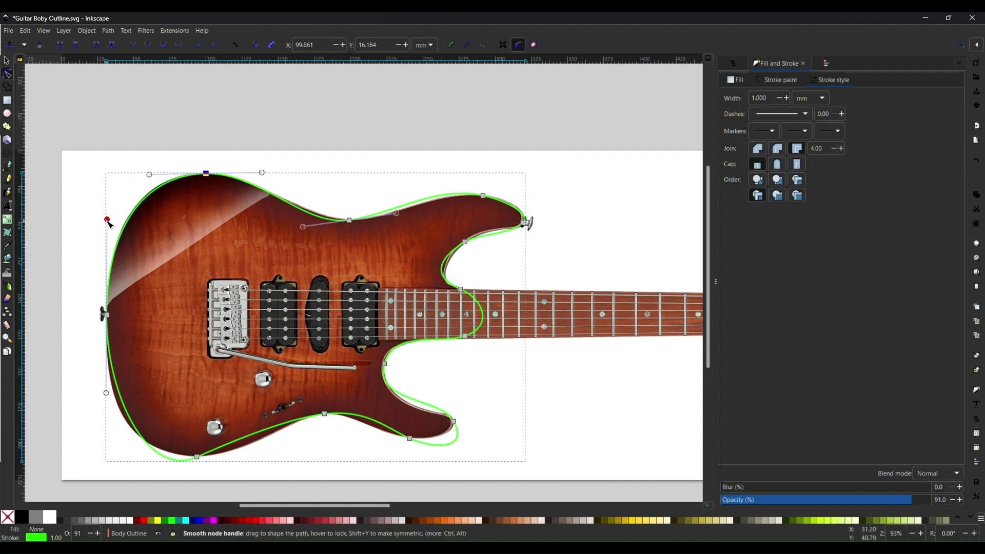
drag(108, 220, 107, 216)
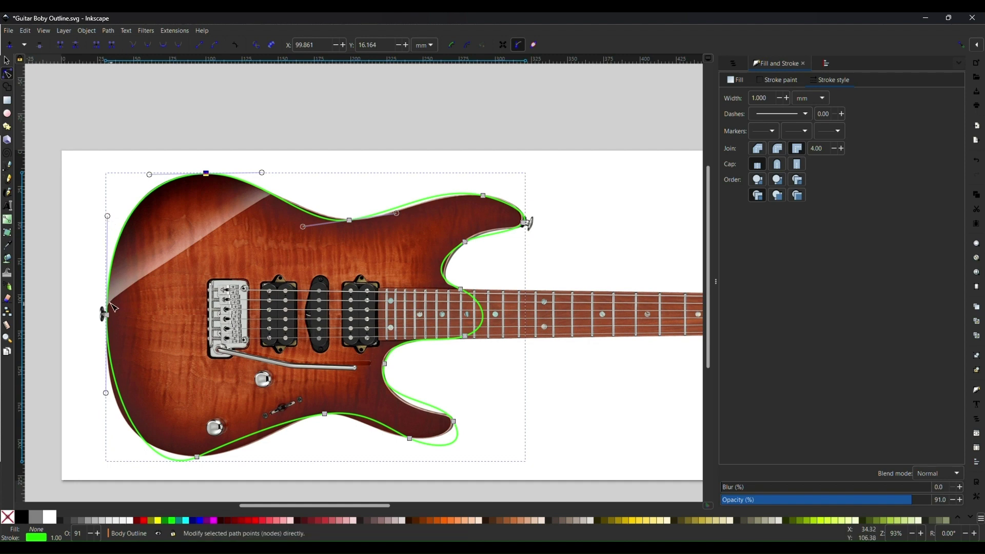
Step: Level the handles of the lower-bout and lower-waist nodes and extend the strap-button node's lower handle to follow the body's edge
click(197, 457)
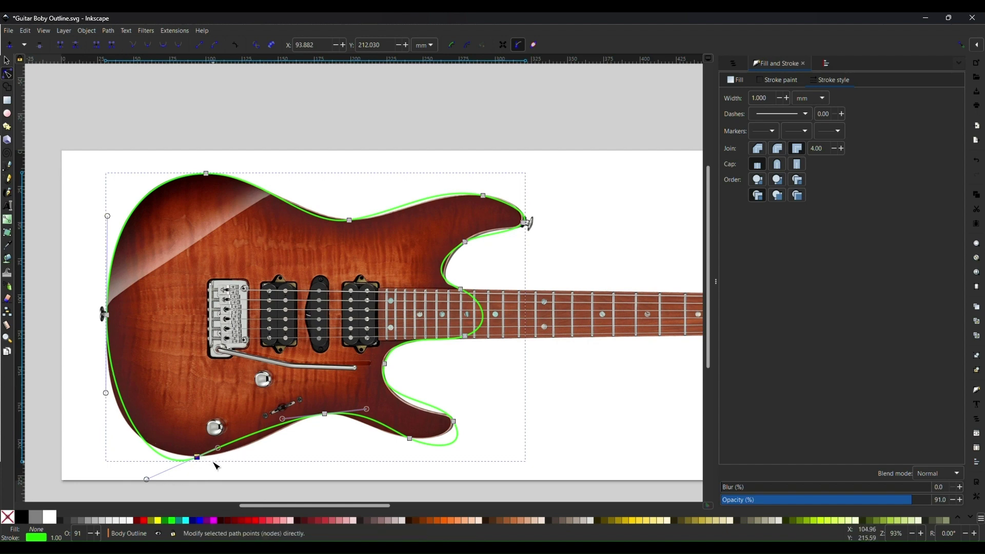
drag(218, 447, 253, 457)
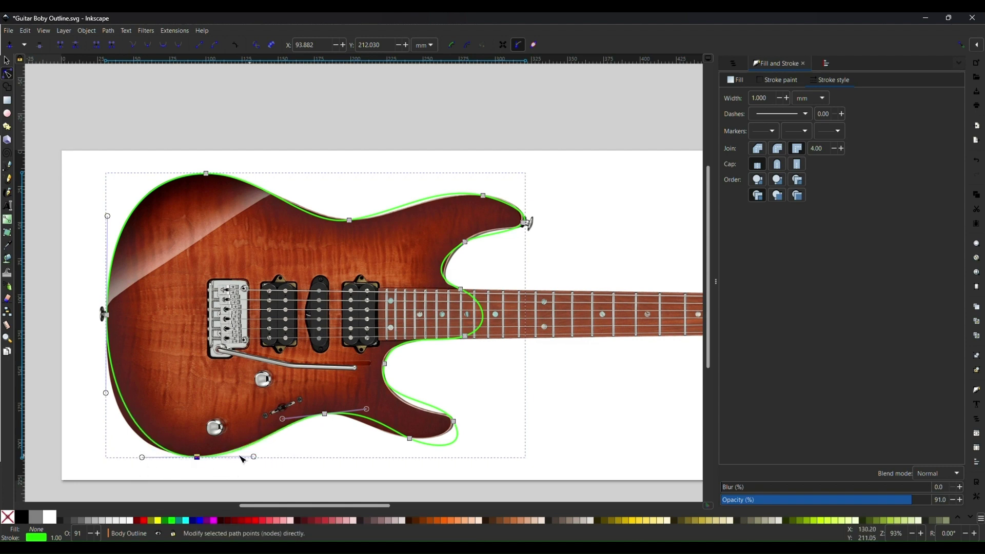
drag(143, 457, 129, 456)
drag(106, 393, 104, 403)
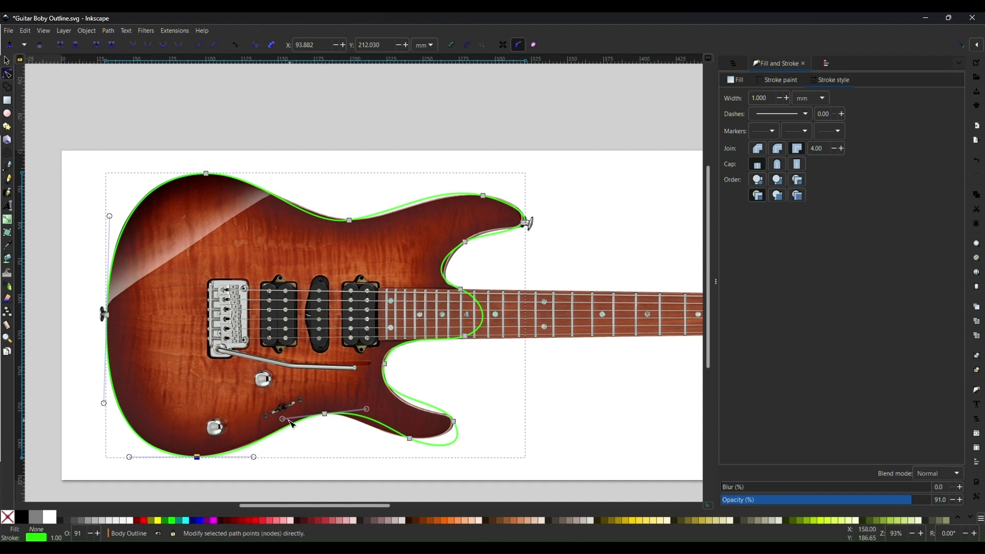
mouse_move(284, 420)
mouse_down()
mouse_move(308, 418)
mouse_move(314, 433)
mouse_move(296, 413)
mouse_up()
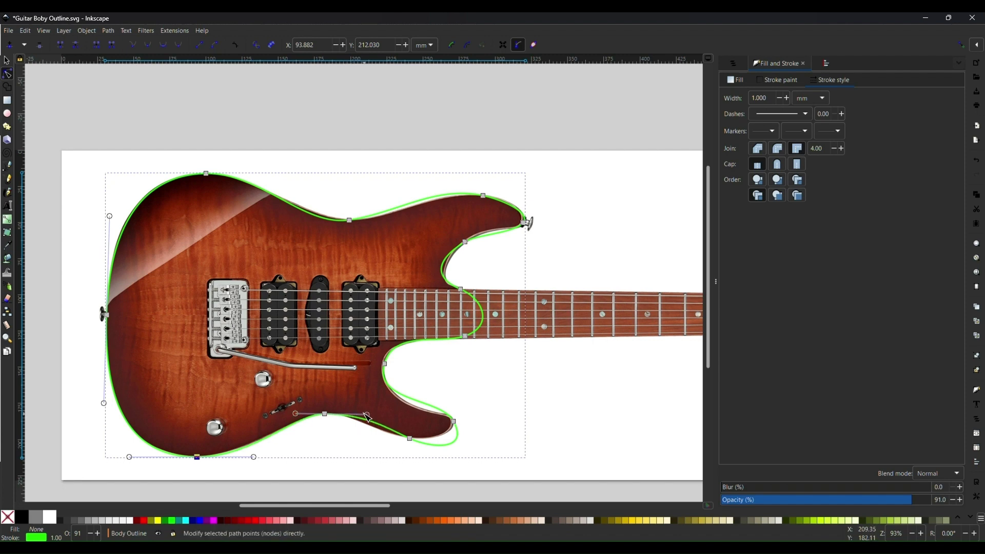
Step: Shift the lower-horn underside node, level its handles and shorten the horn-tip node's lower handle to fit the horn
click(409, 439)
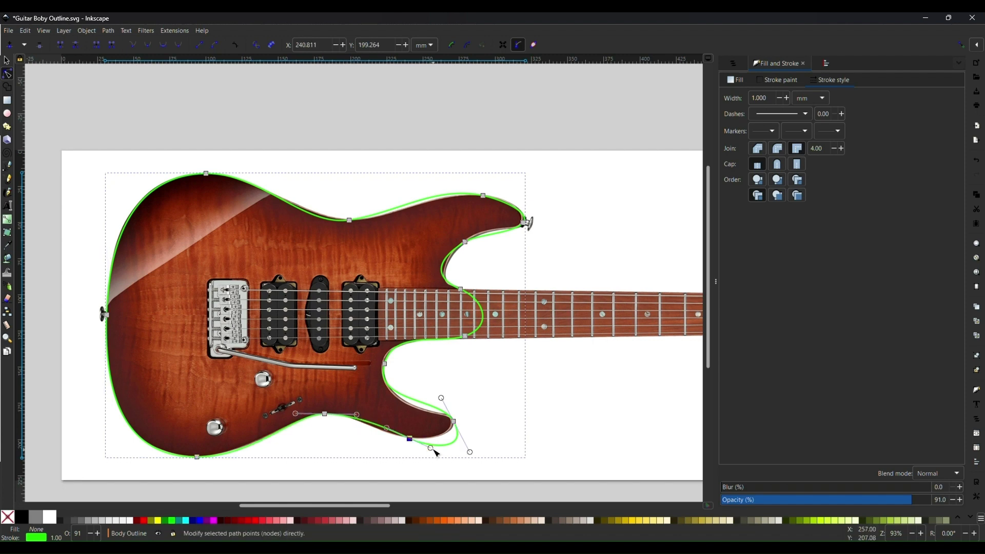
drag(409, 438, 412, 437)
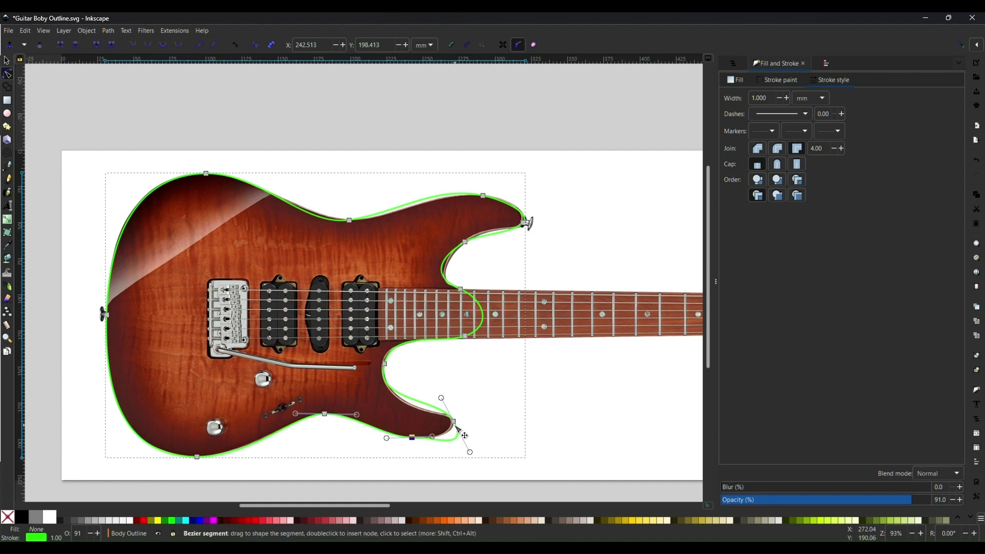
drag(470, 452, 449, 440)
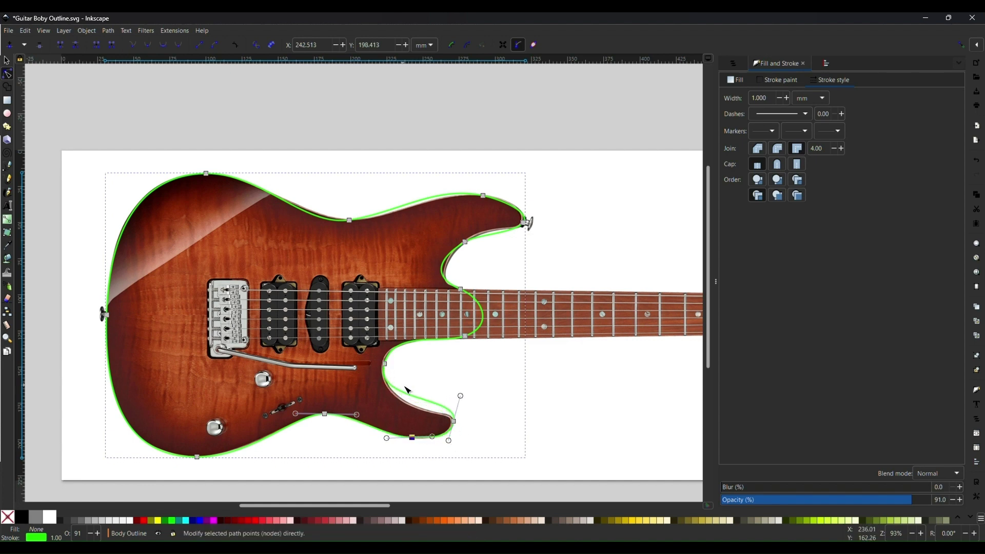
Step: Move the lower-cutaway node to where the body meets the neck and insert a node between it and the lower horn's tip
click(384, 364)
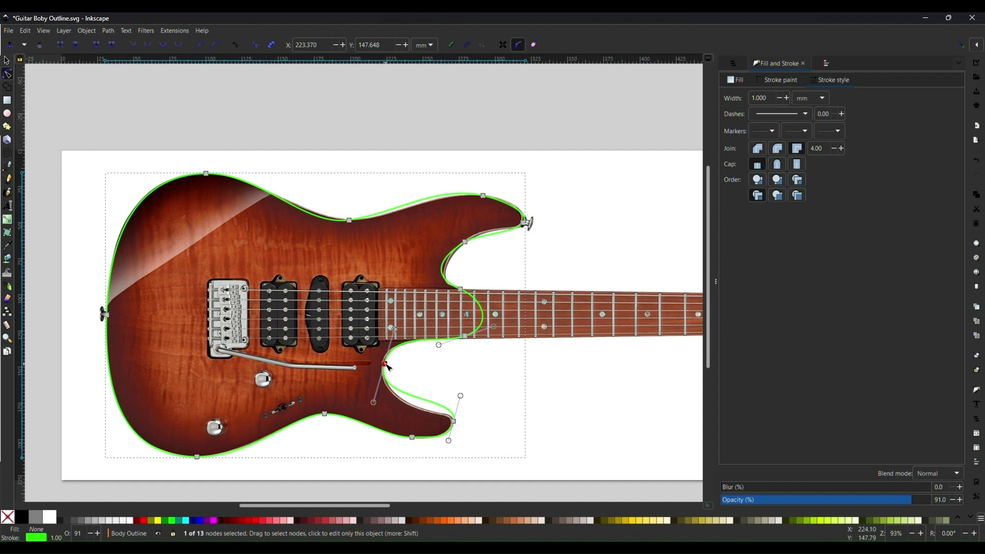
drag(385, 365, 424, 343)
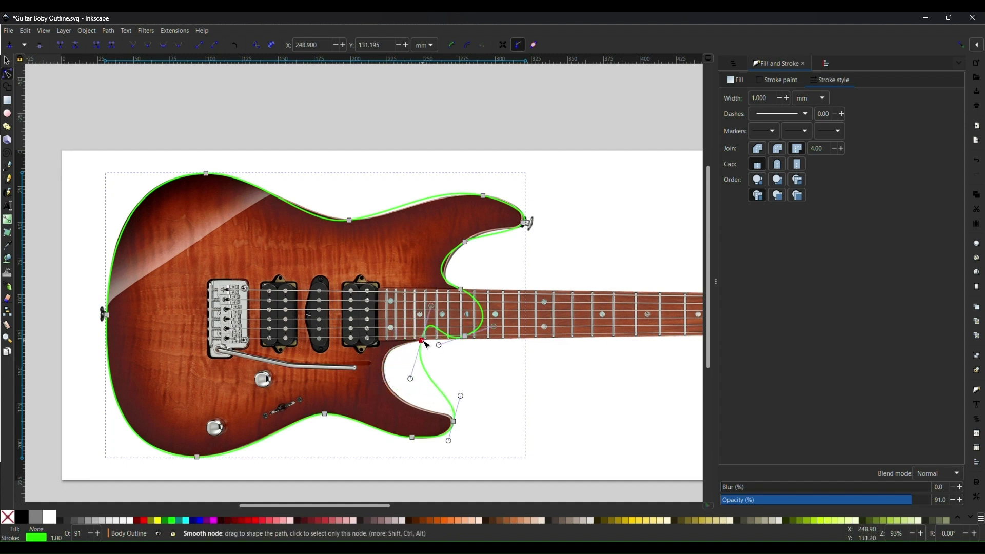
shift+click(453, 421)
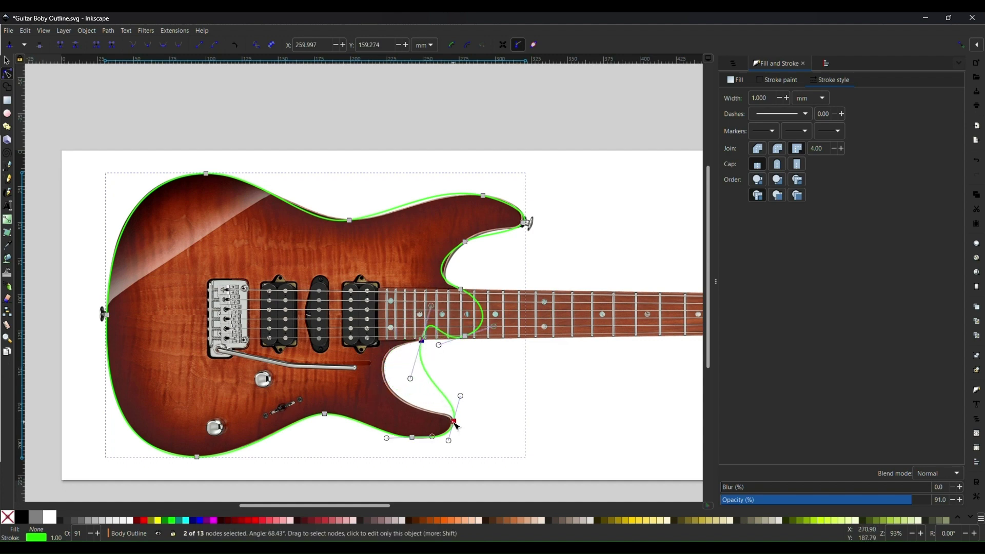
click(11, 47)
key(Escape)
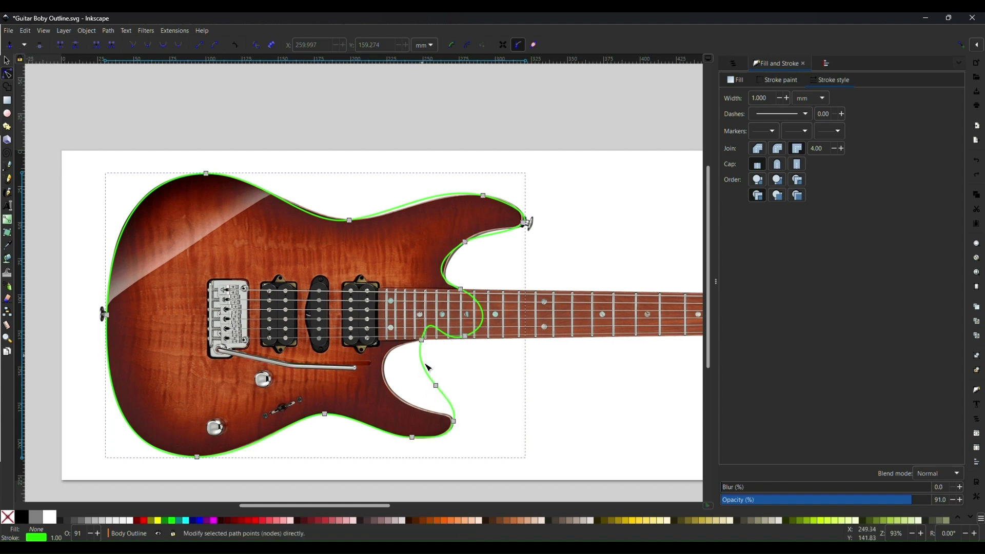
Step: Move the inserted node onto the lower cutaway's deepest point and adjust the handles so the curve follows the cutaway
drag(436, 387, 398, 343)
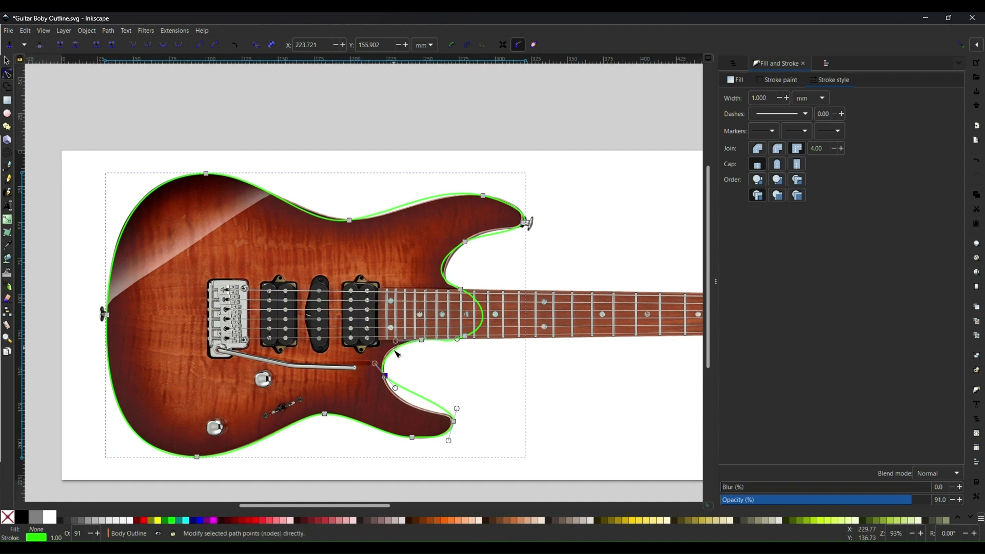
drag(396, 388, 406, 423)
drag(381, 362, 379, 357)
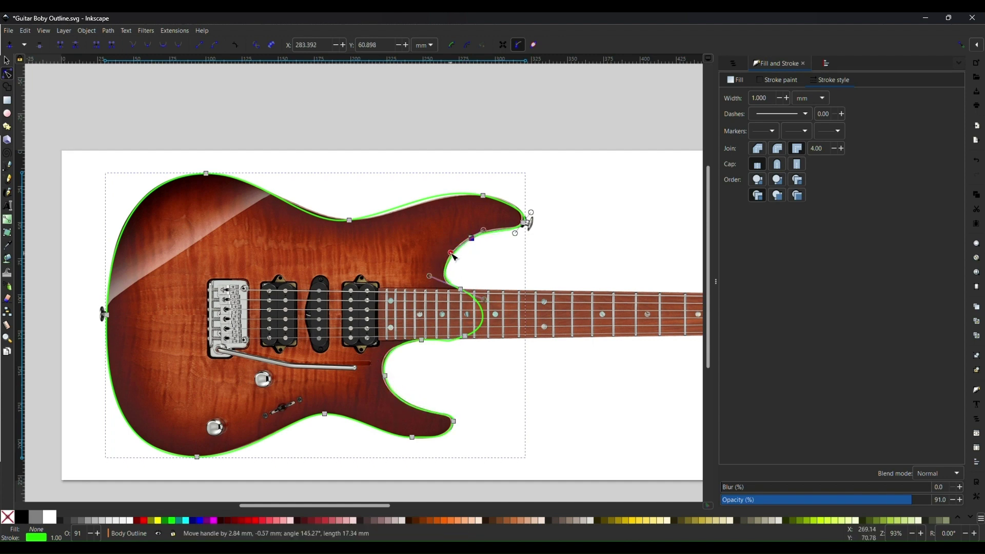
Step: Adjust the handles of the upper-cutaway nodes and shift the upper-waist node so the outline follows the body's edge
click(460, 289)
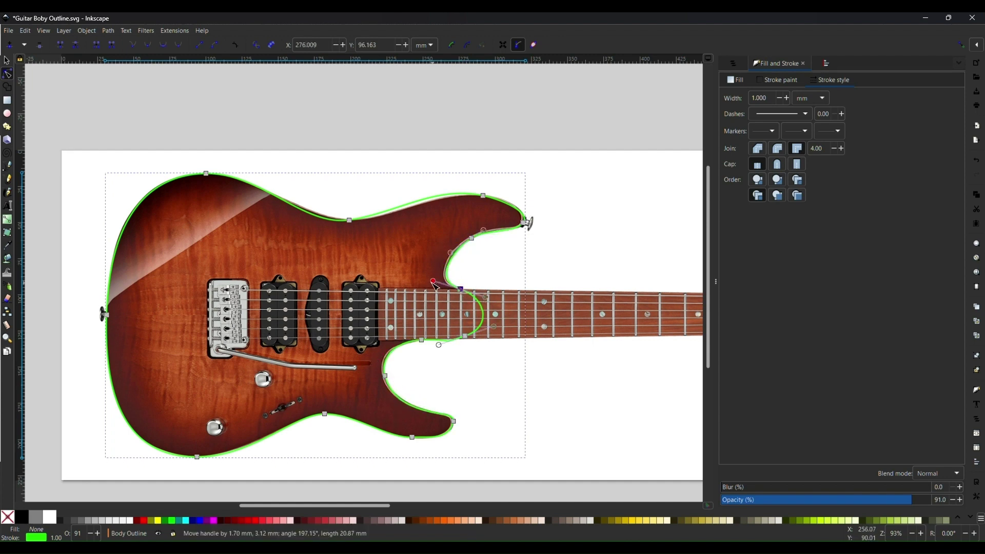
click(471, 238)
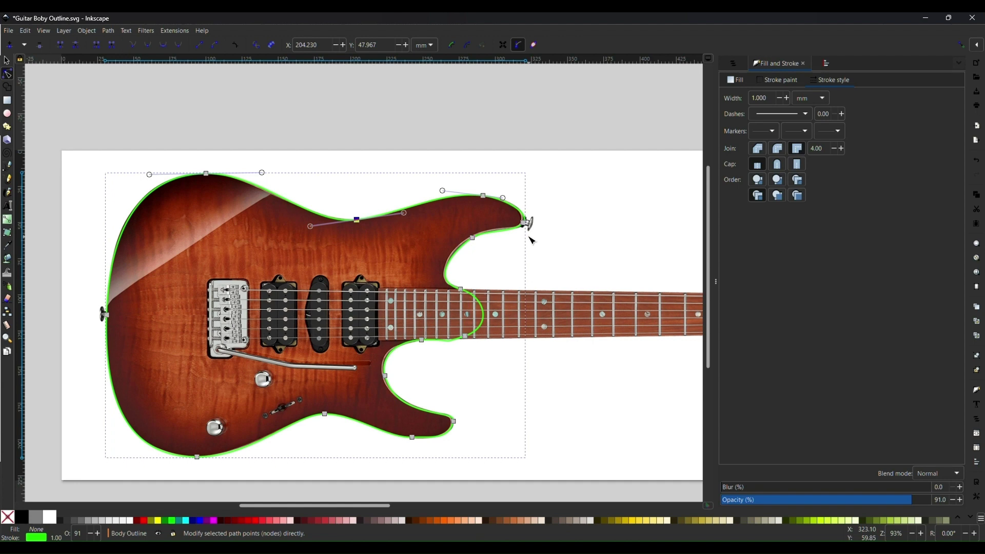
Step: Convert the node at the upper horn's tip to a corner node
click(523, 224)
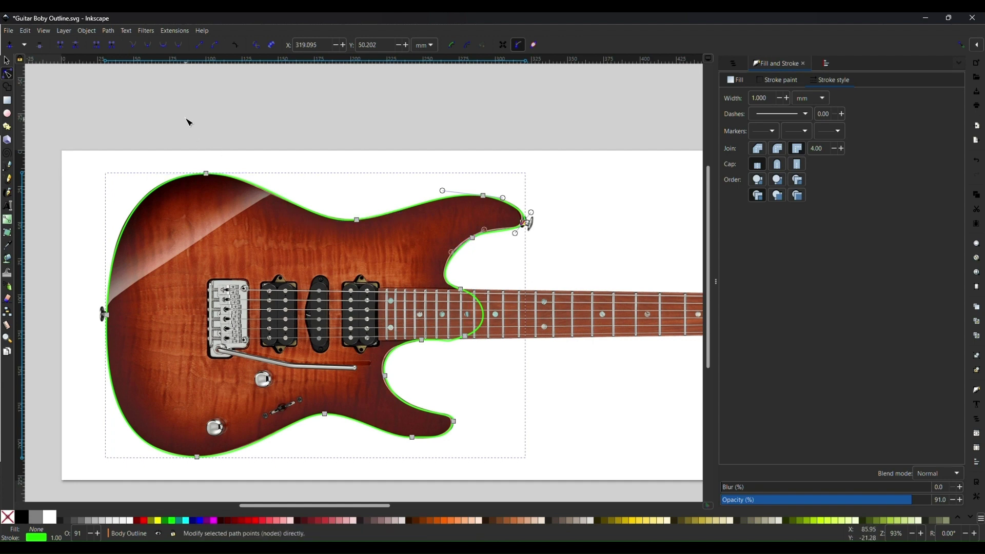
click(132, 45)
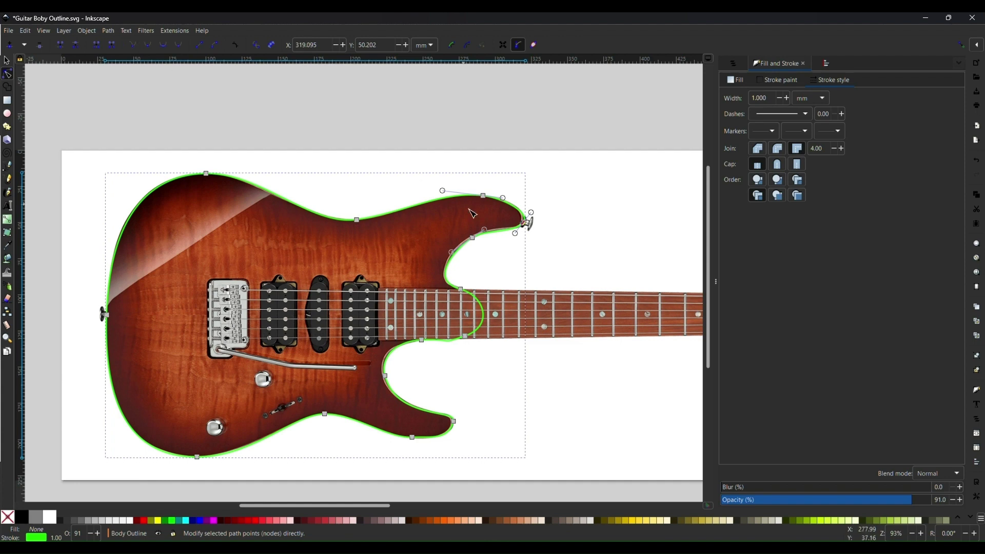
drag(515, 233, 493, 215)
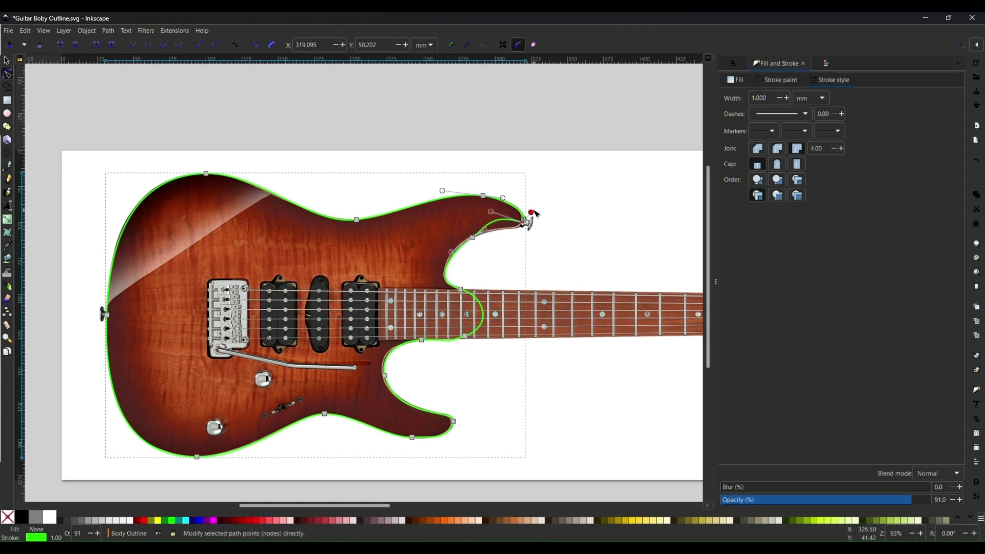
drag(531, 212, 480, 186)
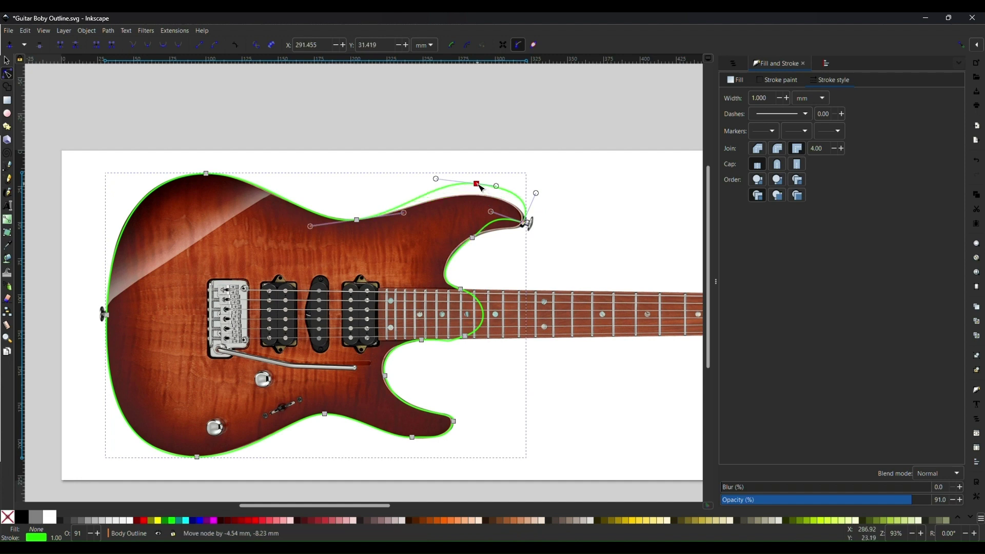
key(Escape)
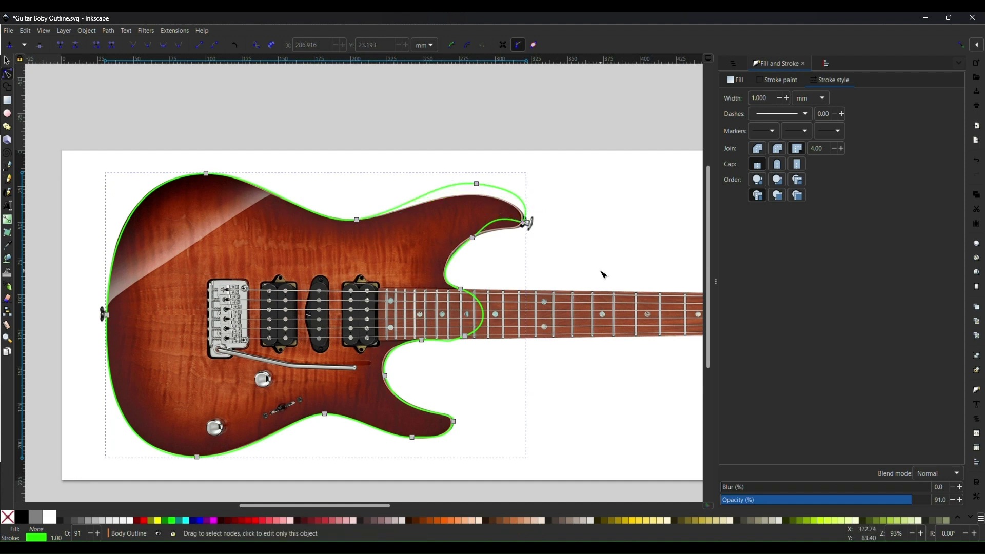
key(ctrl+z)
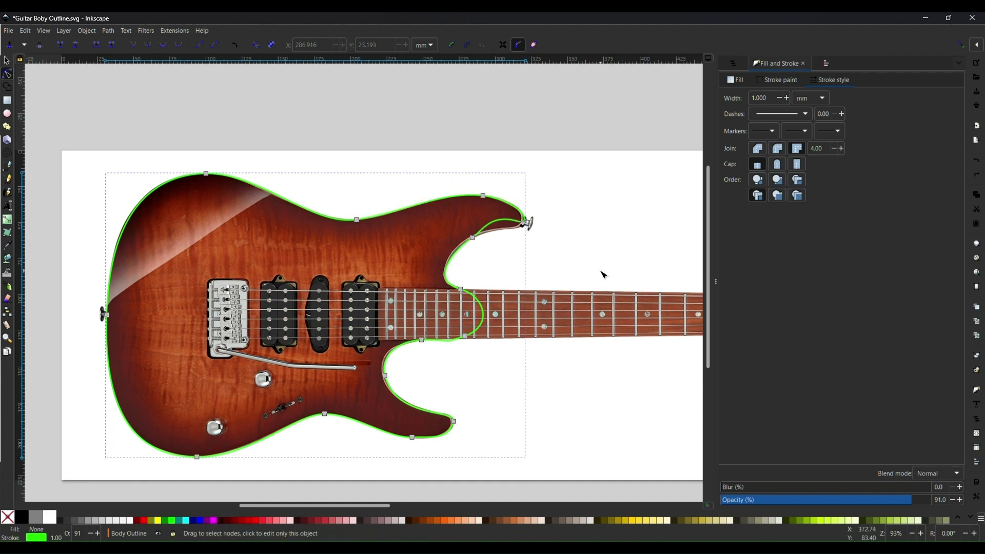
key(ctrl+z)
Step: Shift the node at the lower neck joint so it sits on the neck's lower edge
click(471, 237)
click(472, 238)
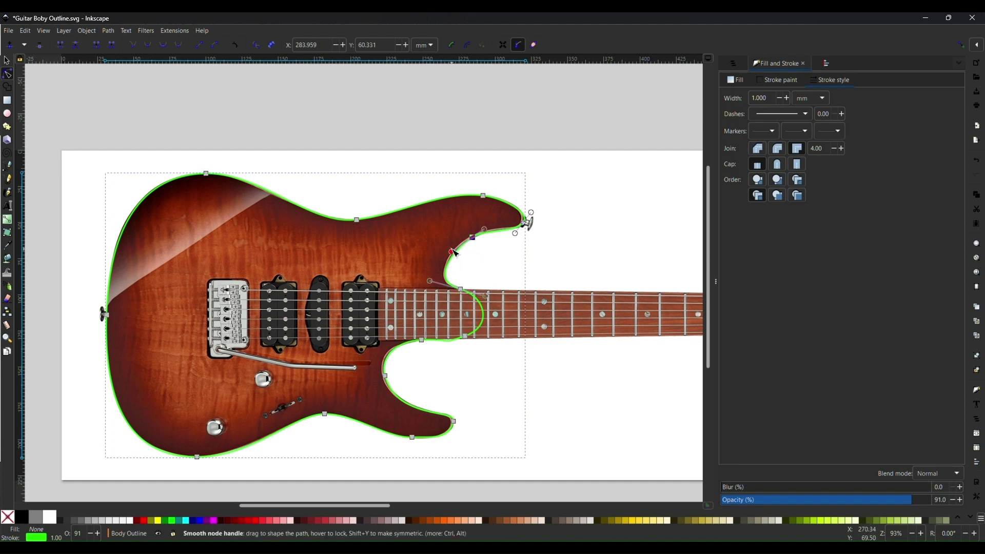
click(461, 338)
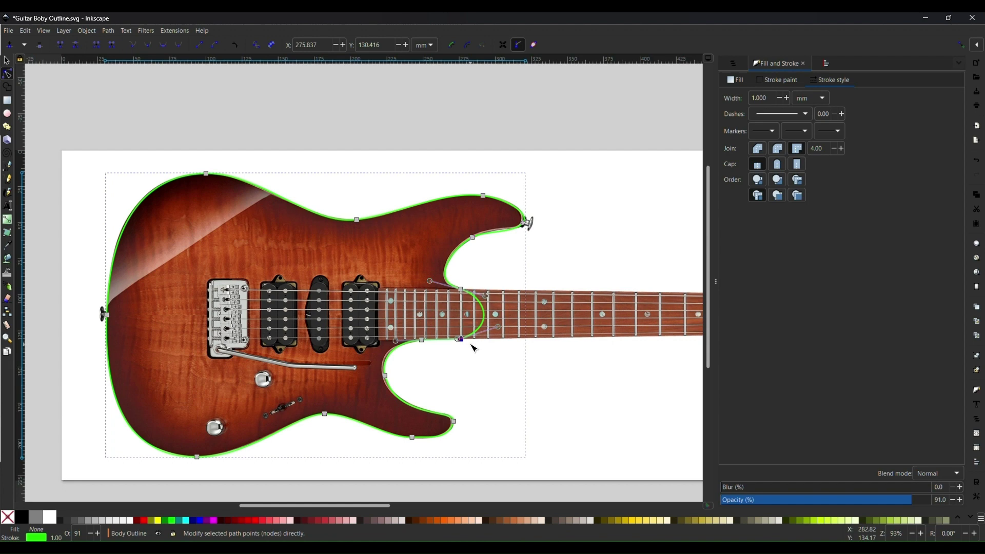
Step: Fill the body outline with black to check its silhouette against the image, and remove the fill again
click(21, 517)
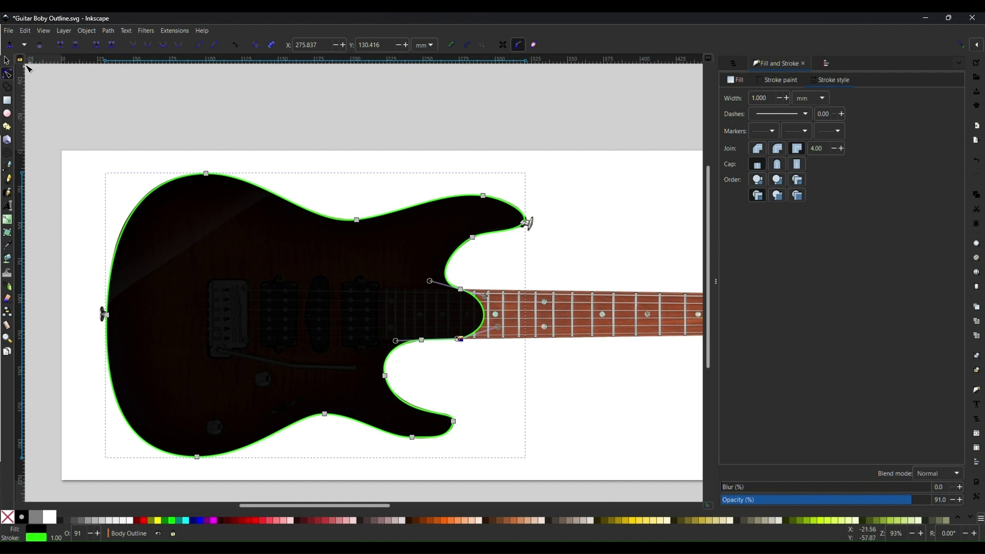
click(6, 61)
click(643, 400)
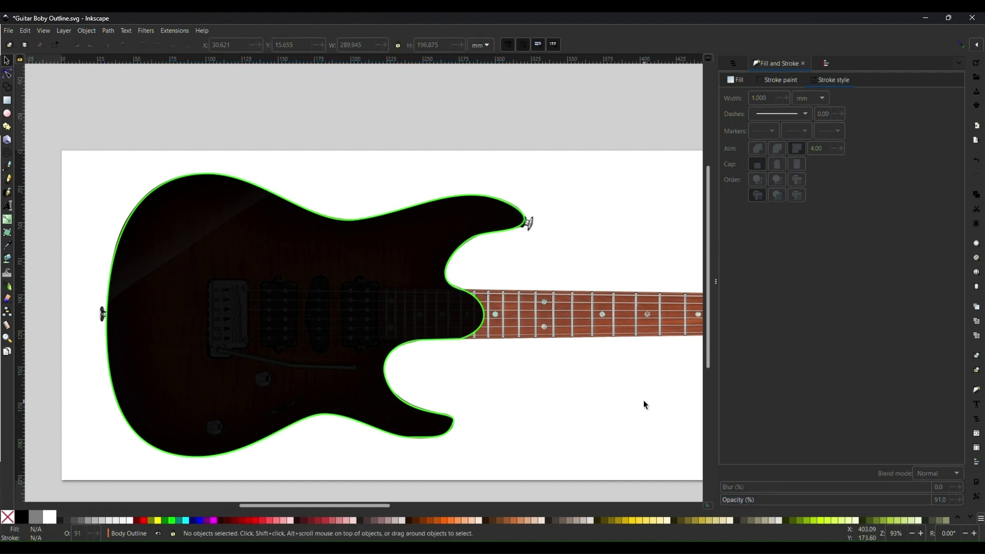
key(n)
click(311, 301)
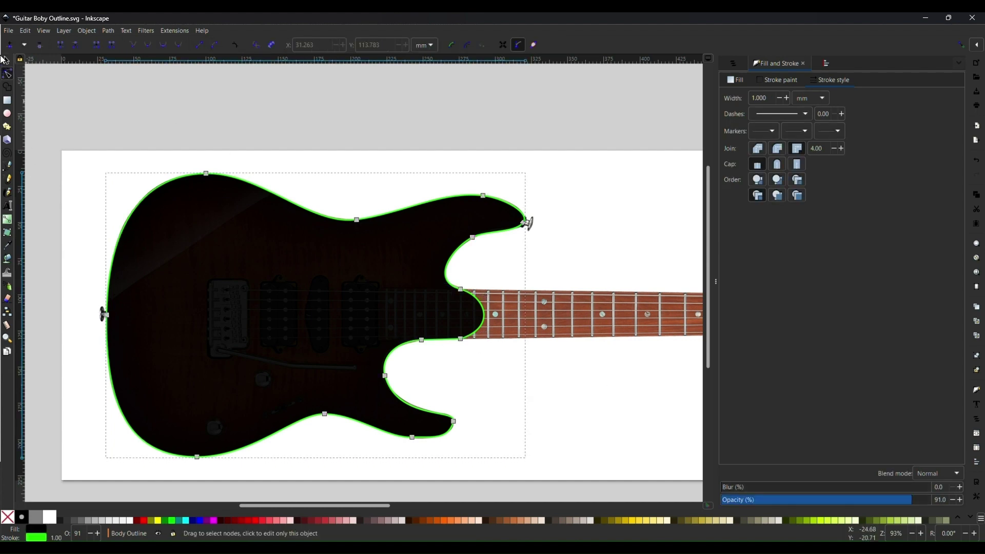
click(8, 60)
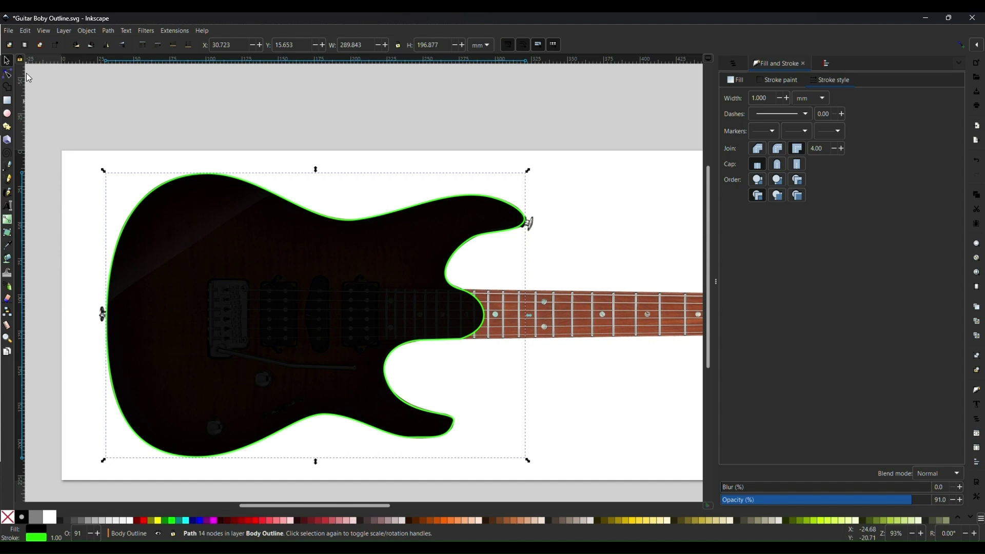
click(7, 519)
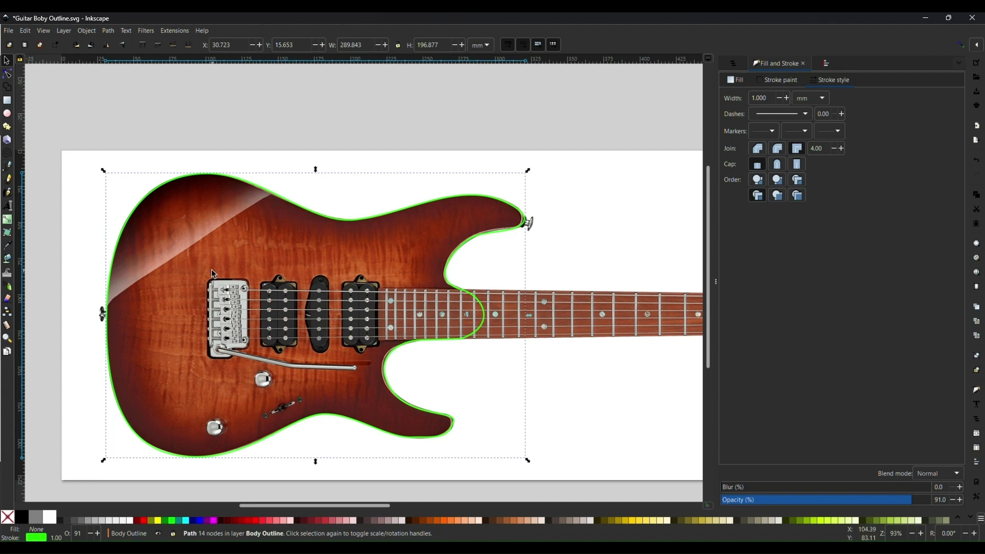
Step: Draw a rectangle about 23 × 42 mm around the neck pickup
click(8, 100)
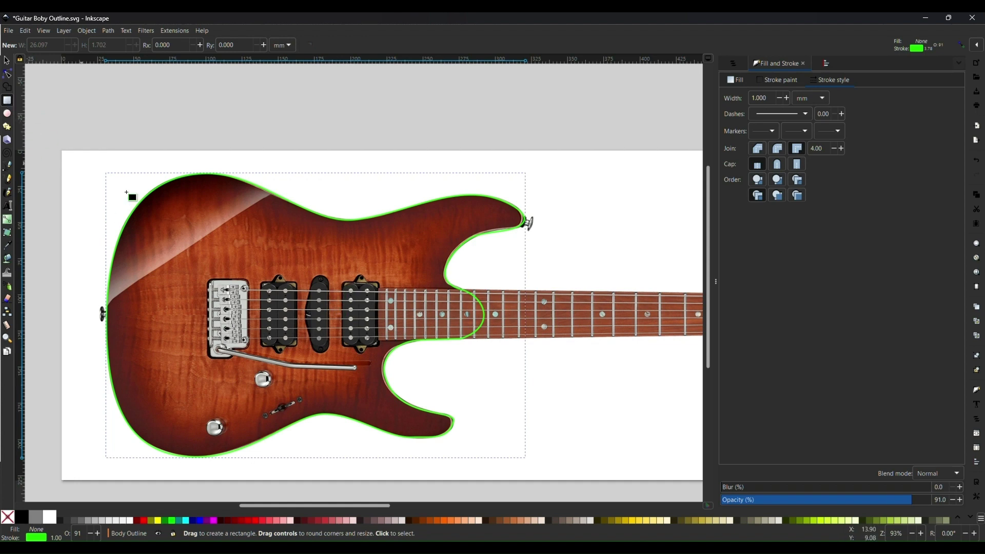
drag(343, 283, 377, 344)
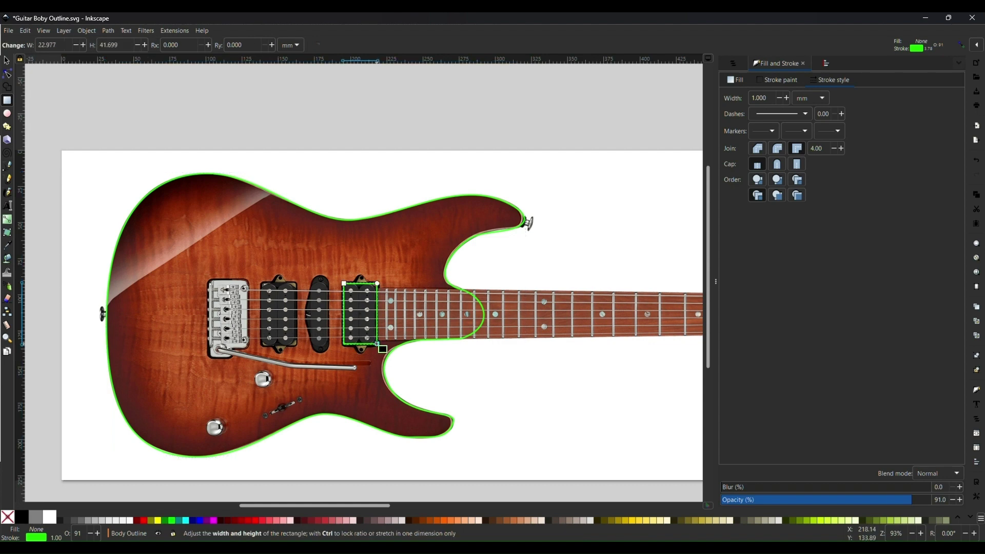
key(ctrl)
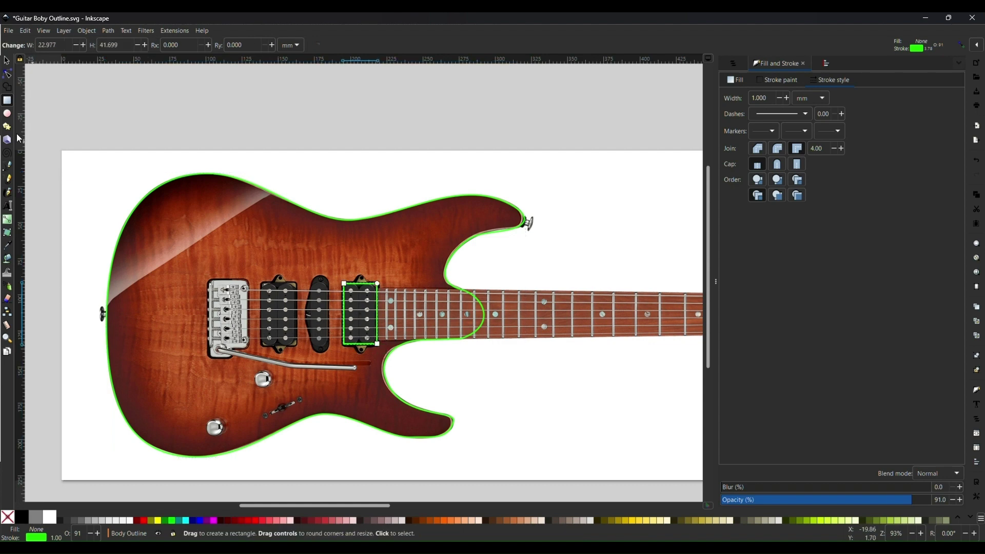
Step: Duplicate the neck pickup rectangle and move the copy horizontally onto the bridge pickup
click(11, 63)
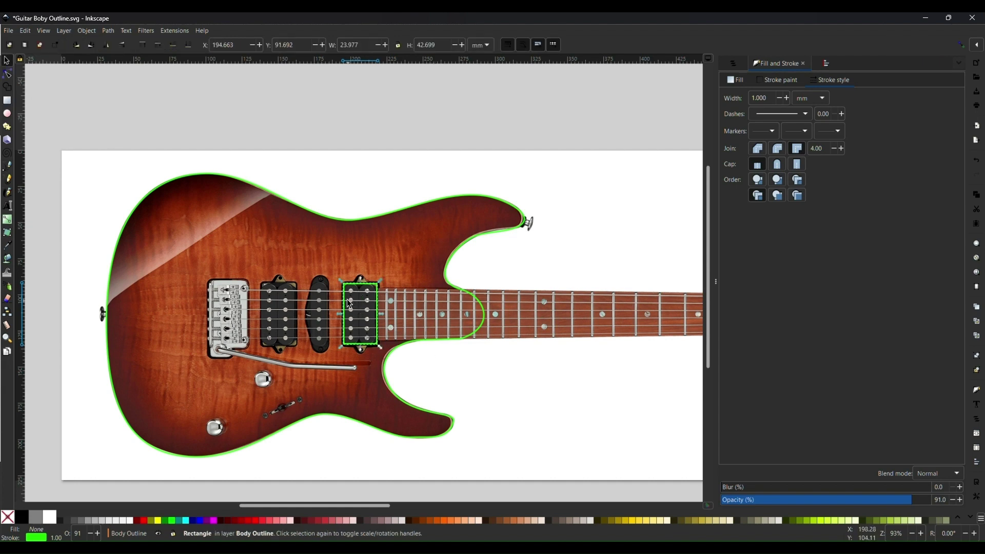
key(Left)
key(ctrl+d)
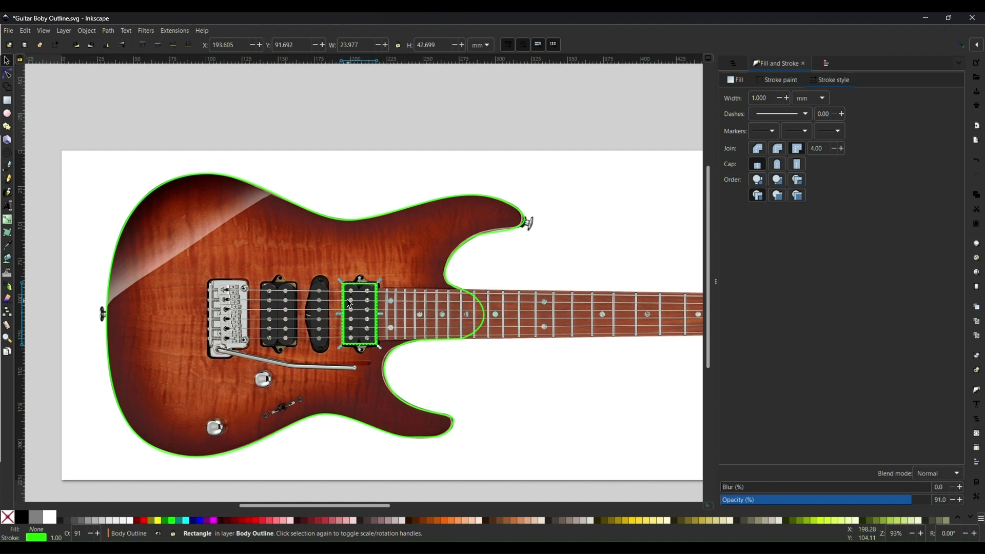
key(Left)
key(Left)
key(Left)
key(Left)
key(Left)
key(Left)
key(Left)
key(Left)
key(Left)
key(Left)
key(Left)
key(Left)
key(Left)
key(Left)
key(Left)
key(Left)
key(Left)
key(Left)
key(Left)
key(Left)
key(Left)
key(Left)
key(Left)
key(Left)
key(Left)
key(Left)
key(Left)
key(Left)
key(Left)
key(Left)
key(Left)
key(Left)
key(Left)
key(Left)
key(Left)
key(Left)
key(Left)
key(Left)
key(Left)
key(Left)
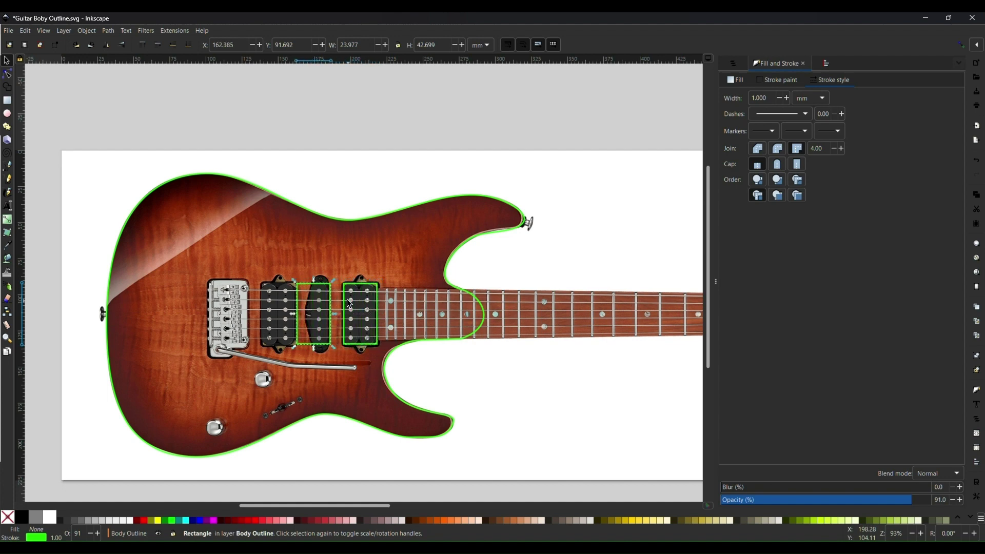
key(Left)
key(Left)
key(Left)
key(Left)
key(Left)
key(Left)
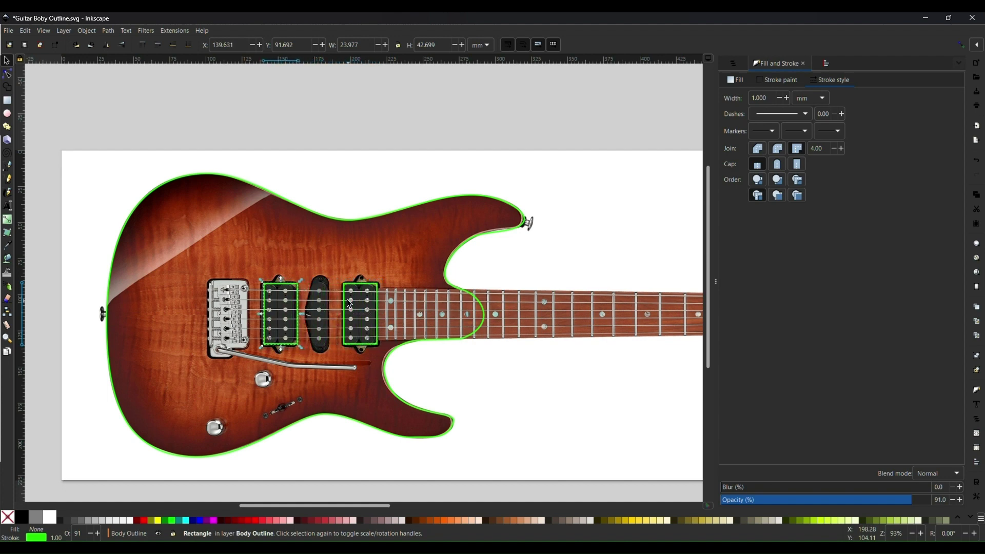
key(Right)
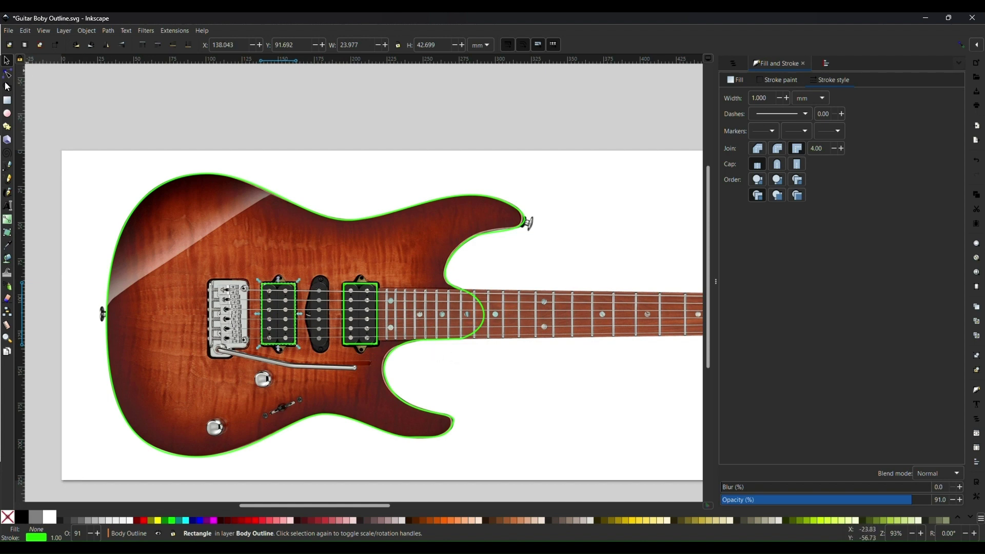
Step: Draw a narrow rectangle around the middle pickup and stretch its upper edge to make it about 11 × 54 mm
click(7, 100)
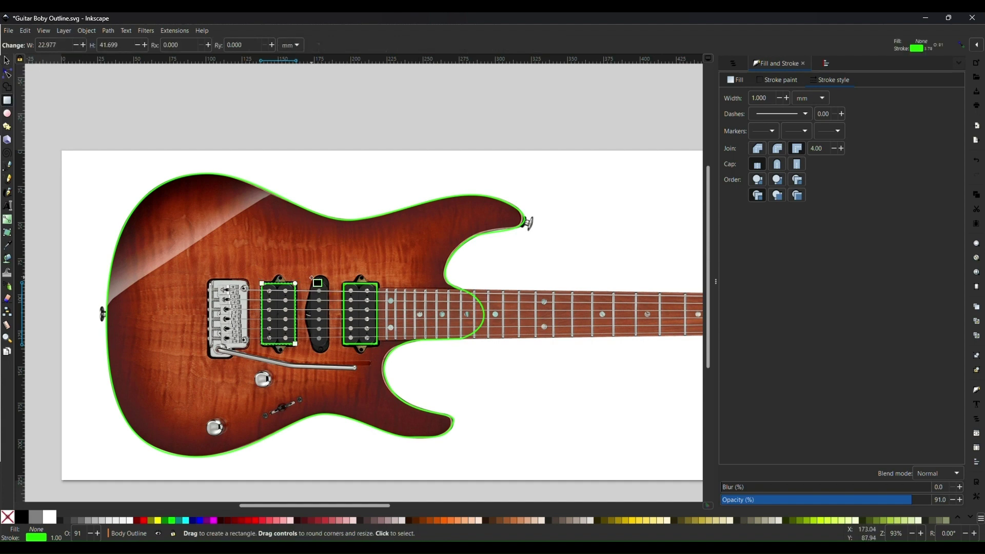
mouse_move(311, 277)
mouse_down()
mouse_move(328, 300)
mouse_move(327, 353)
mouse_up()
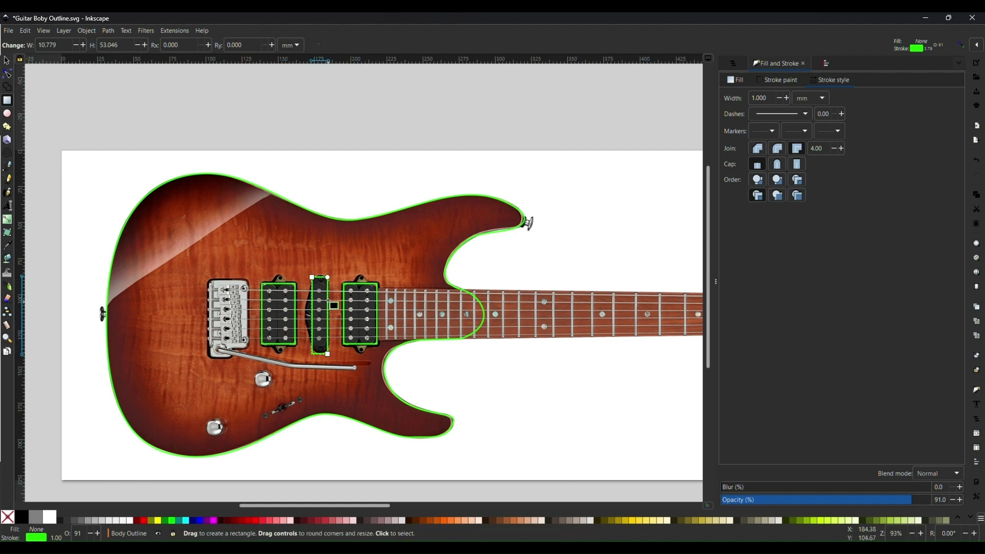
click(8, 63)
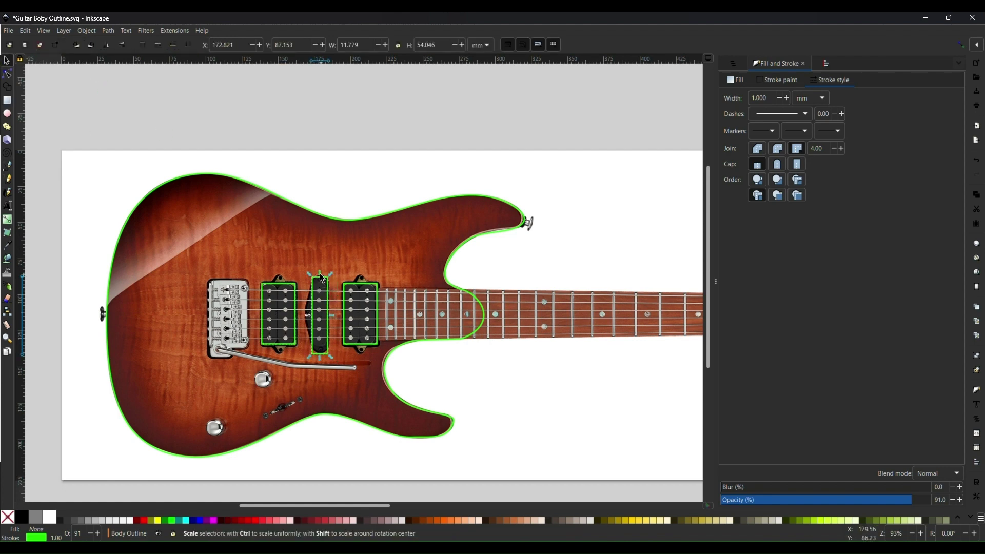
drag(322, 278, 322, 277)
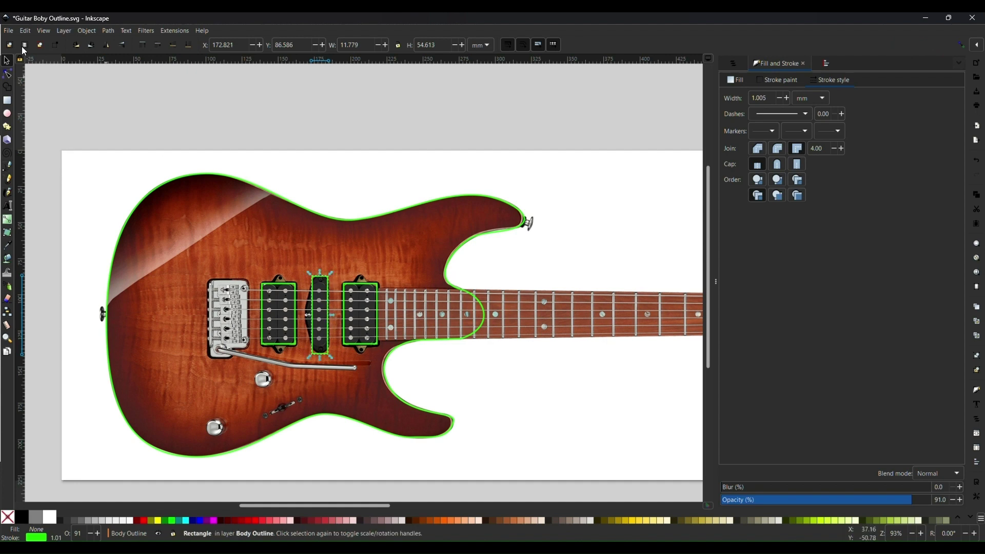
Step: Draw a rectangle about 28 × 49 mm around the tremolo bridge
click(6, 100)
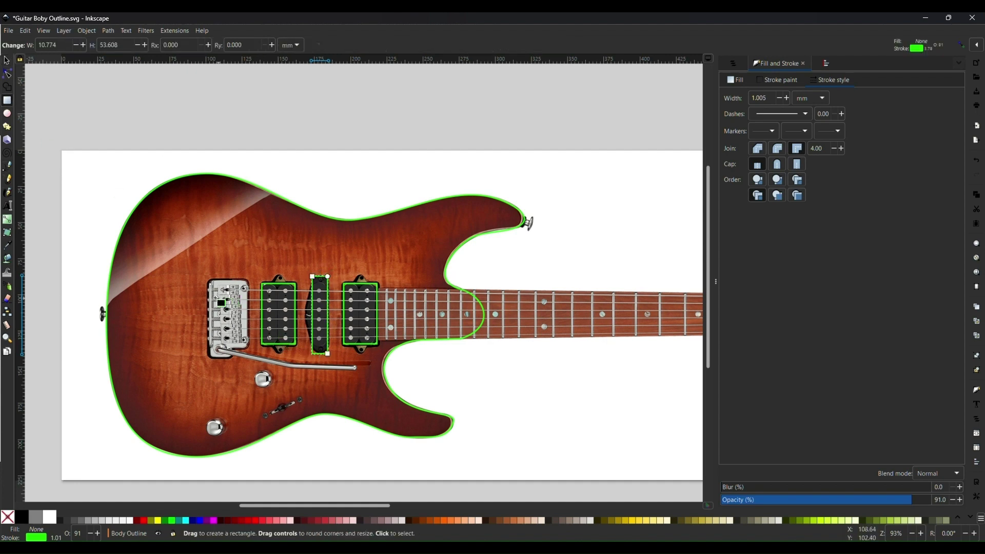
drag(208, 279, 248, 349)
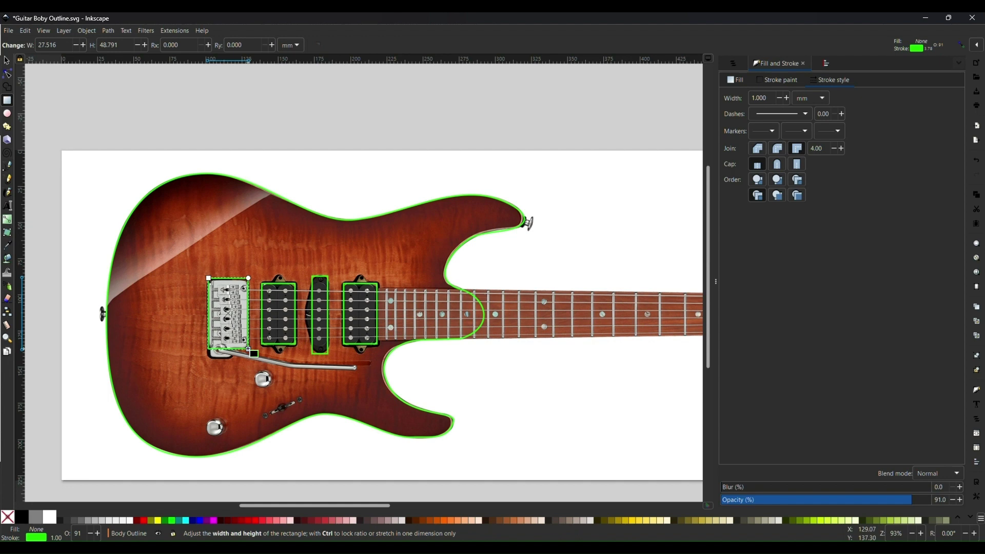
key(Escape)
Step: Draw a straight vertical line through the bridge saddles, extending beyond the bridge rectangle at both ends
key(b)
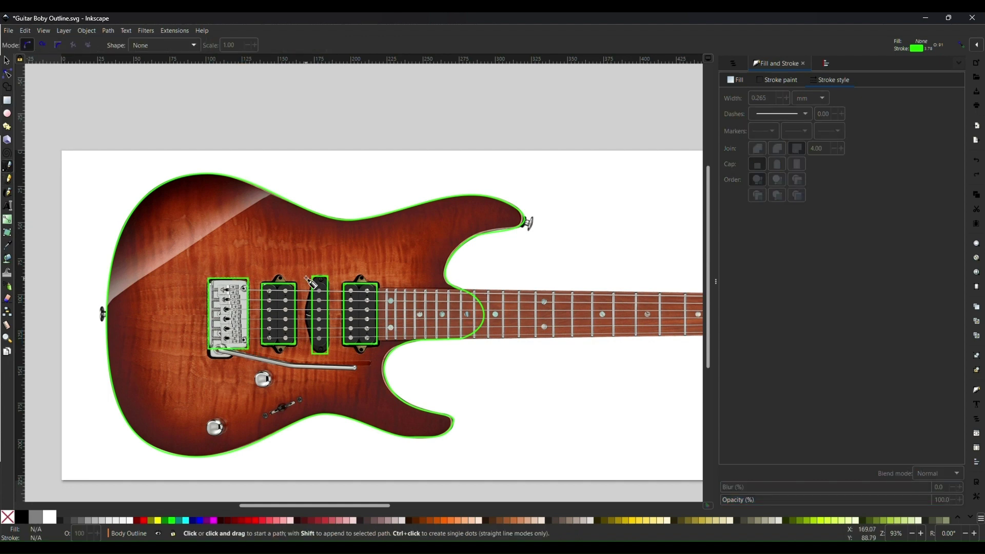
click(237, 264)
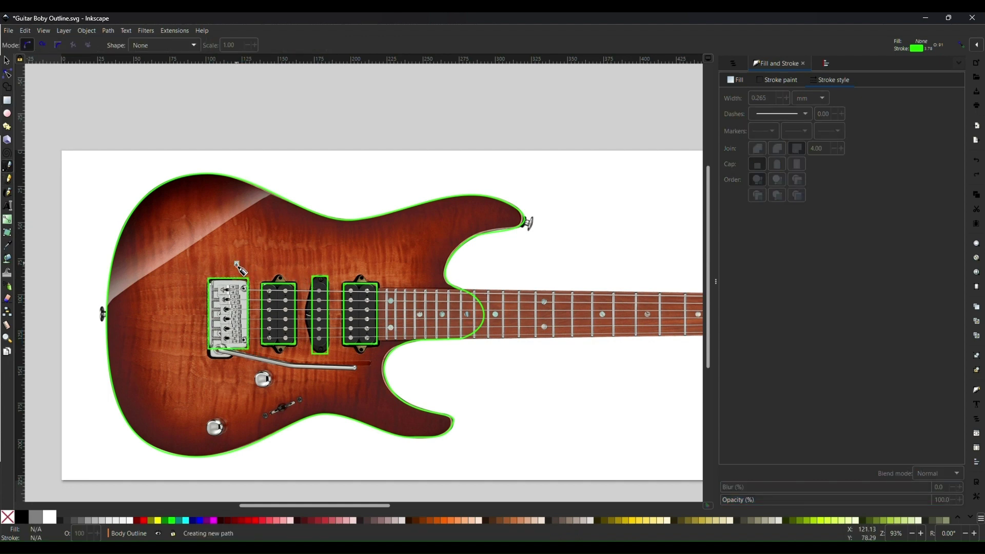
double_click(236, 368)
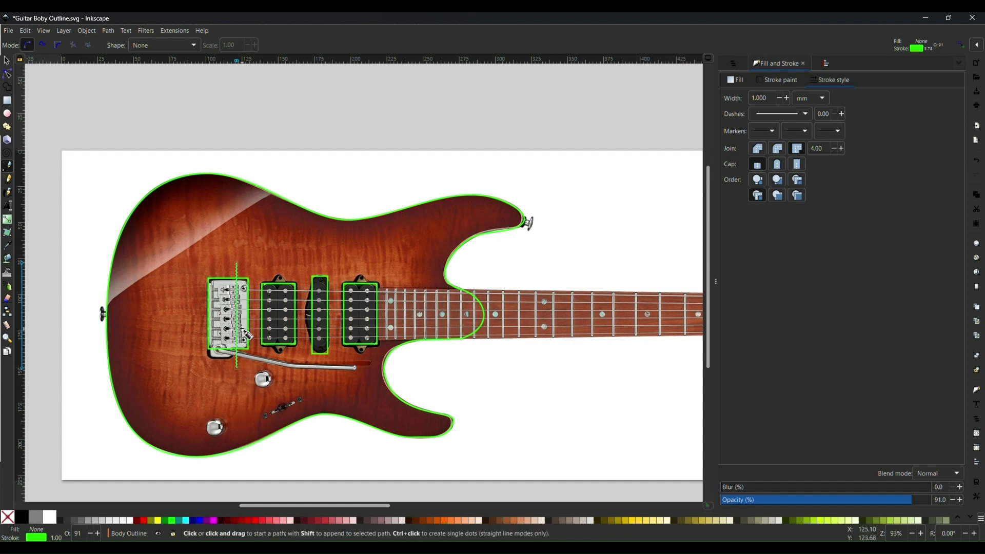
Step: Draw a circle about 11 mm in diameter and place one copy on each of the two control knobs
click(7, 114)
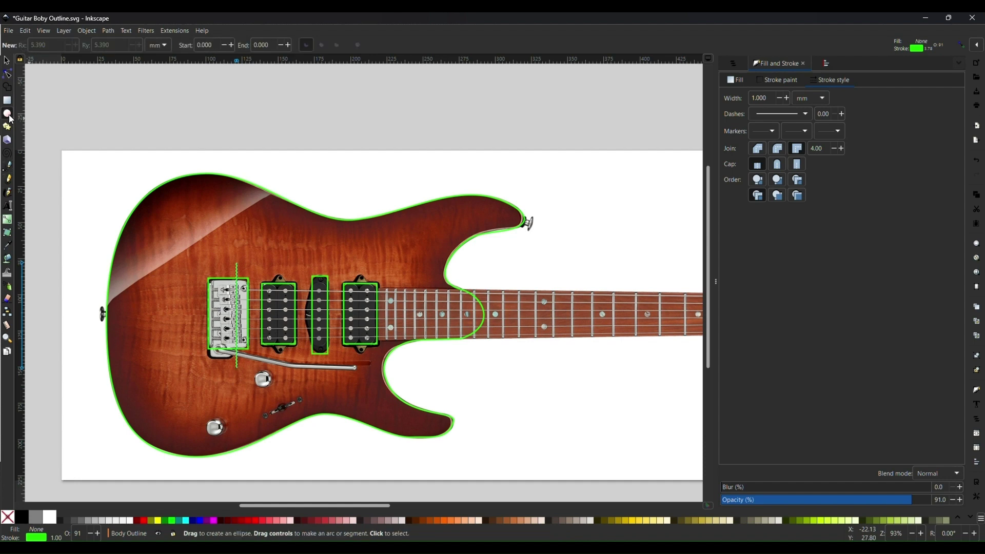
drag(244, 377, 257, 393)
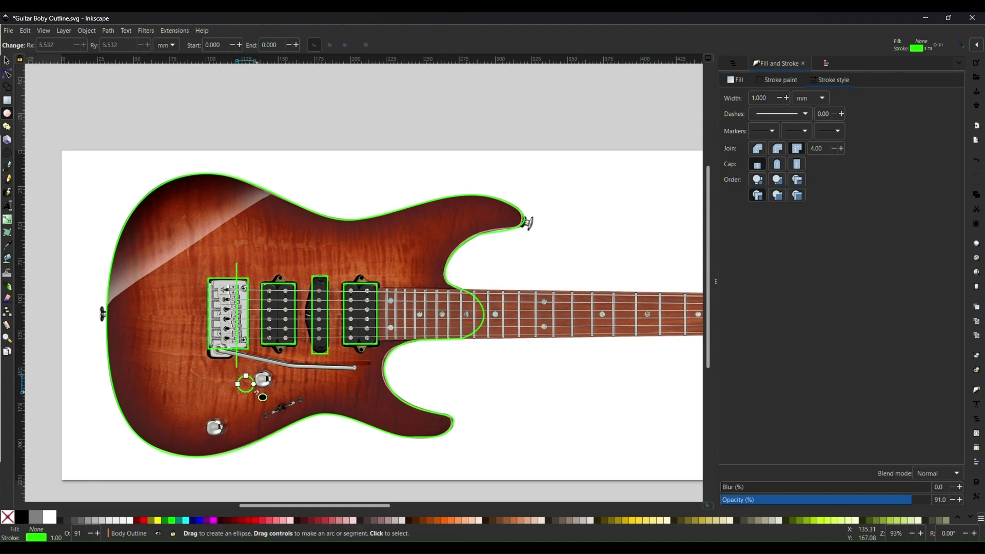
click(8, 60)
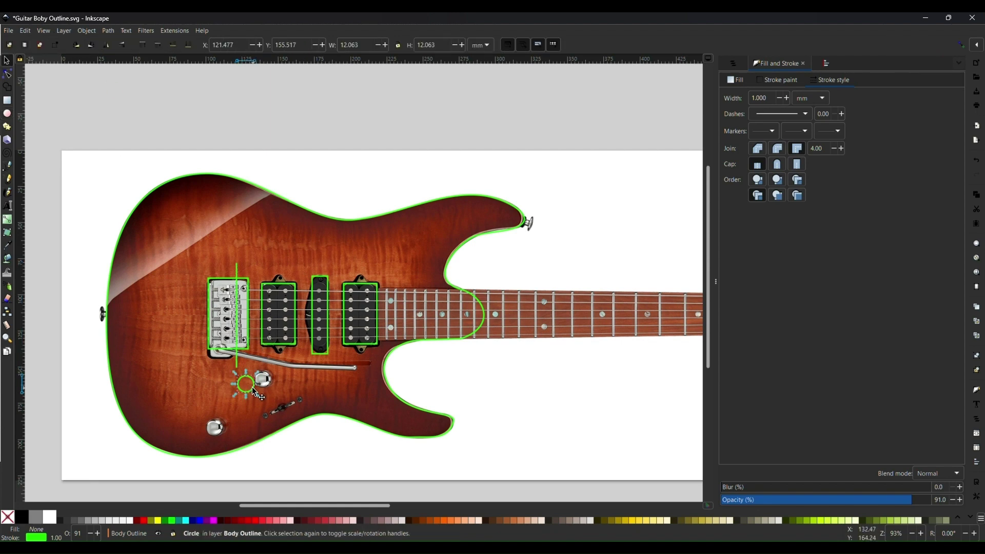
drag(251, 387, 213, 435)
key(ctrl+d)
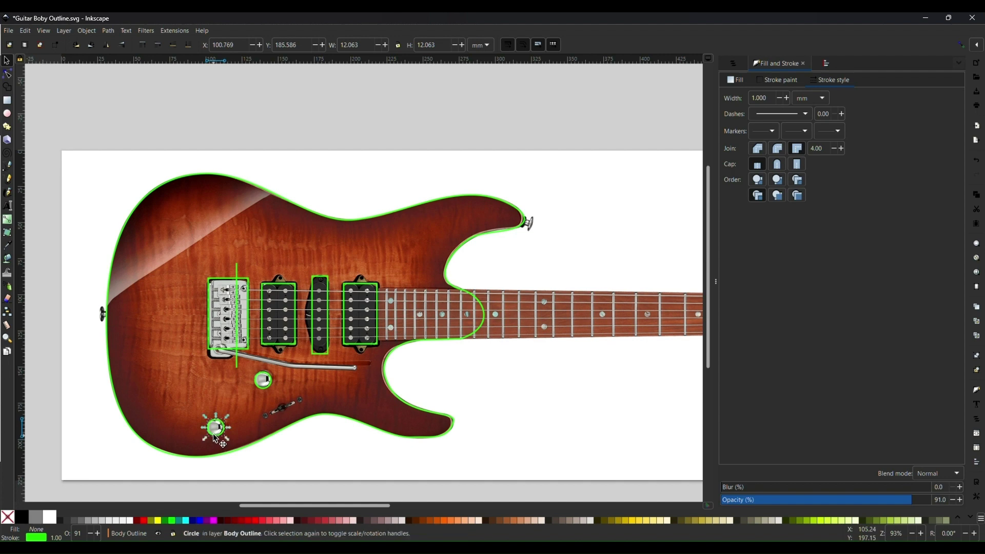
Step: Draw a thin rectangle about 26 × 1 mm, then rotate and move it onto the slanted pickup selector switch
click(9, 102)
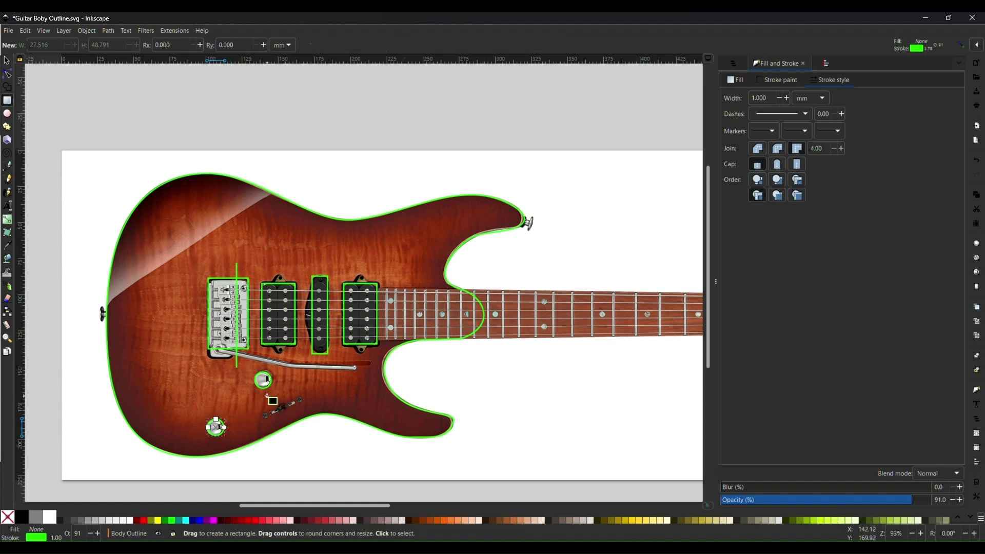
drag(262, 397, 303, 397)
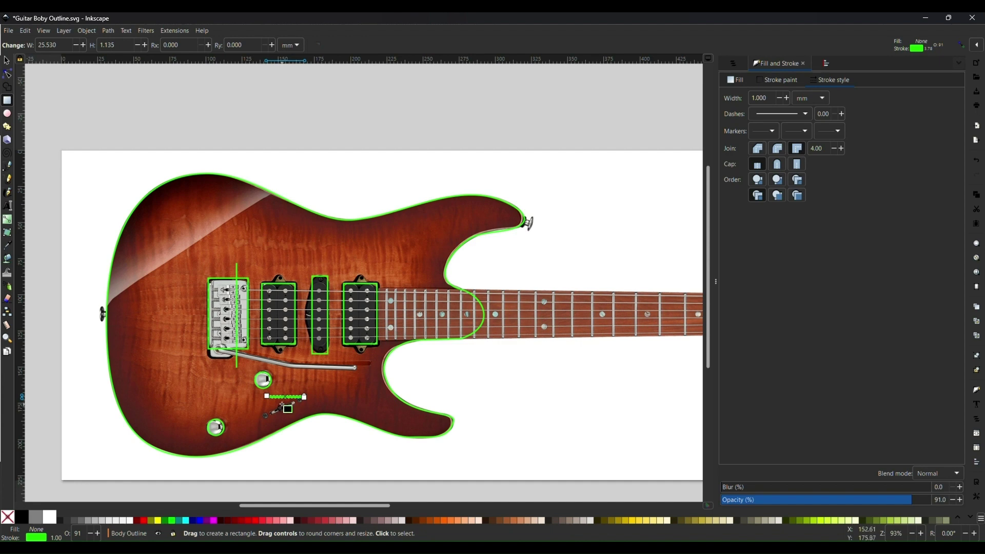
click(7, 61)
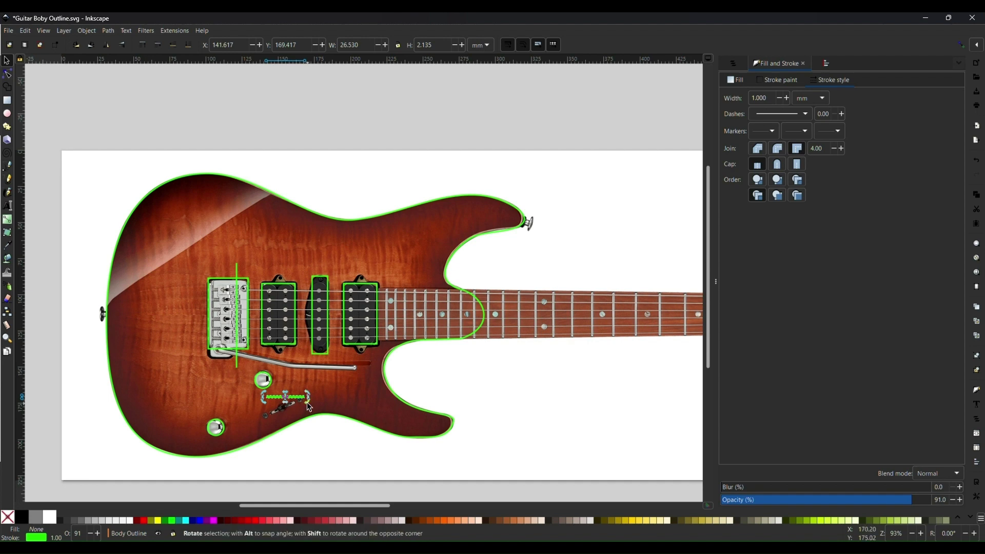
mouse_move(306, 402)
mouse_down()
mouse_move(309, 393)
mouse_move(291, 407)
mouse_up()
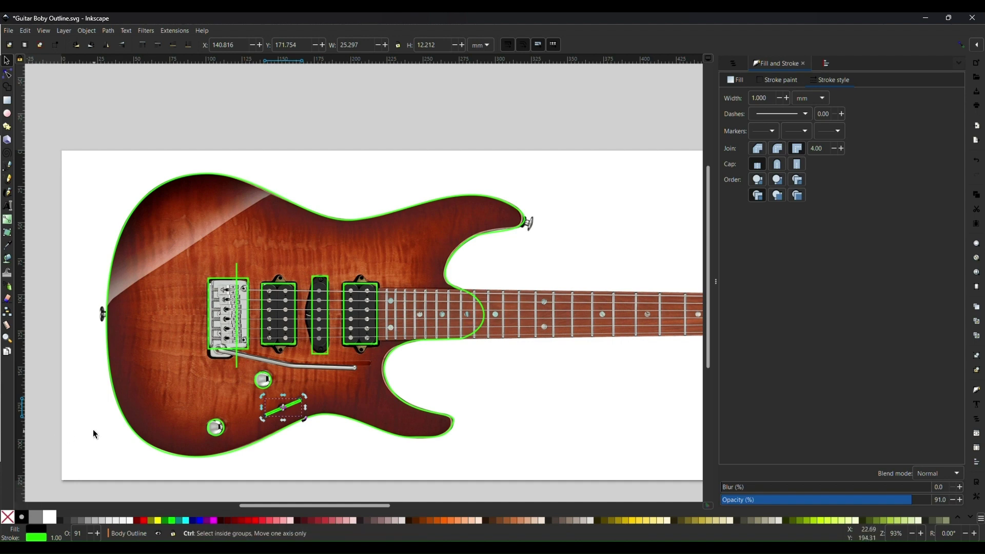
Step: Fill the body outline with black and save the document
key(Tab)
click(22, 517)
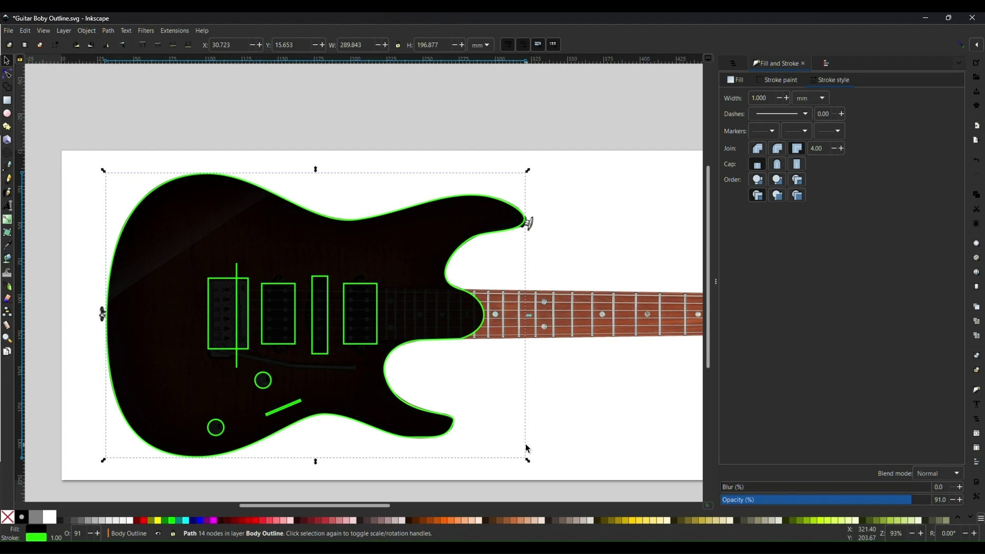
key(n)
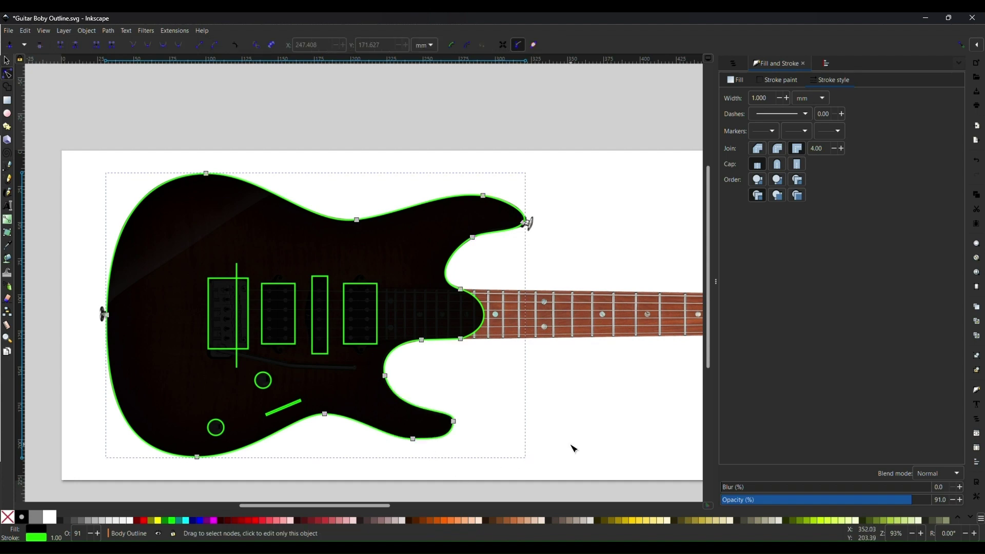
key(ctrl+s)
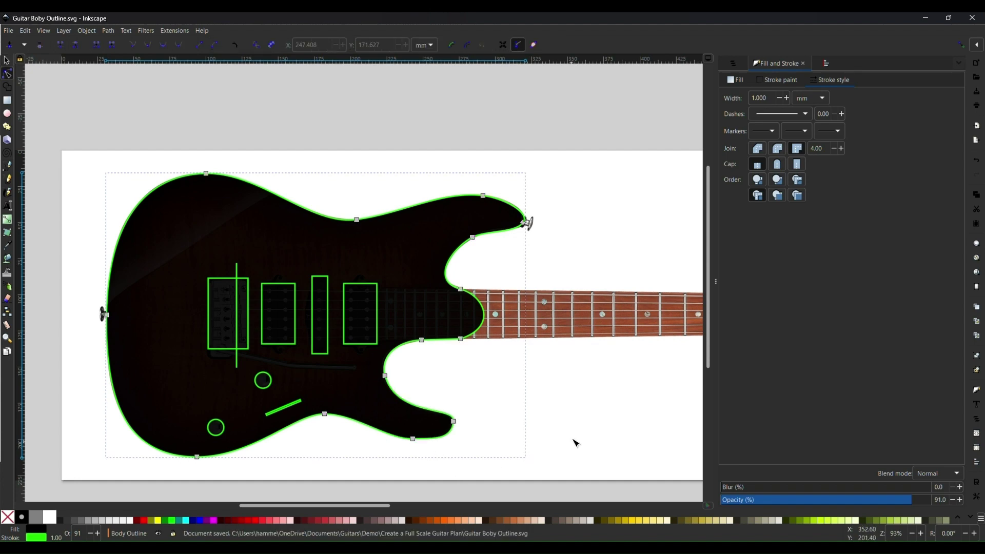